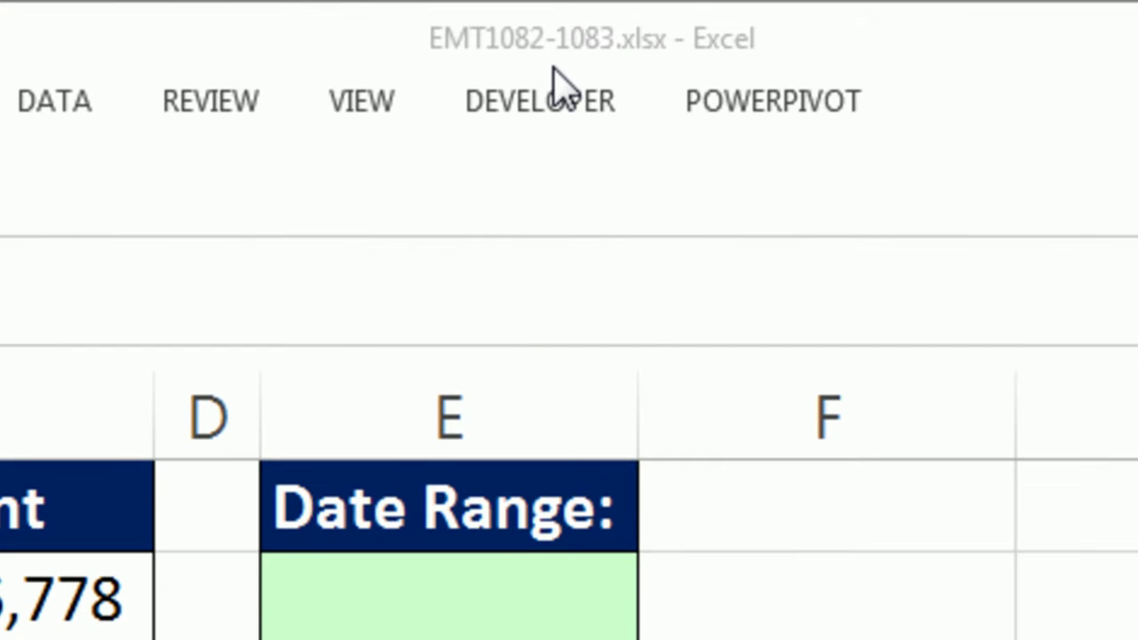
Check the extent of the Date column and calculate the earliest date in E2 with =MIN(A2:A3210).
click(554, 78)
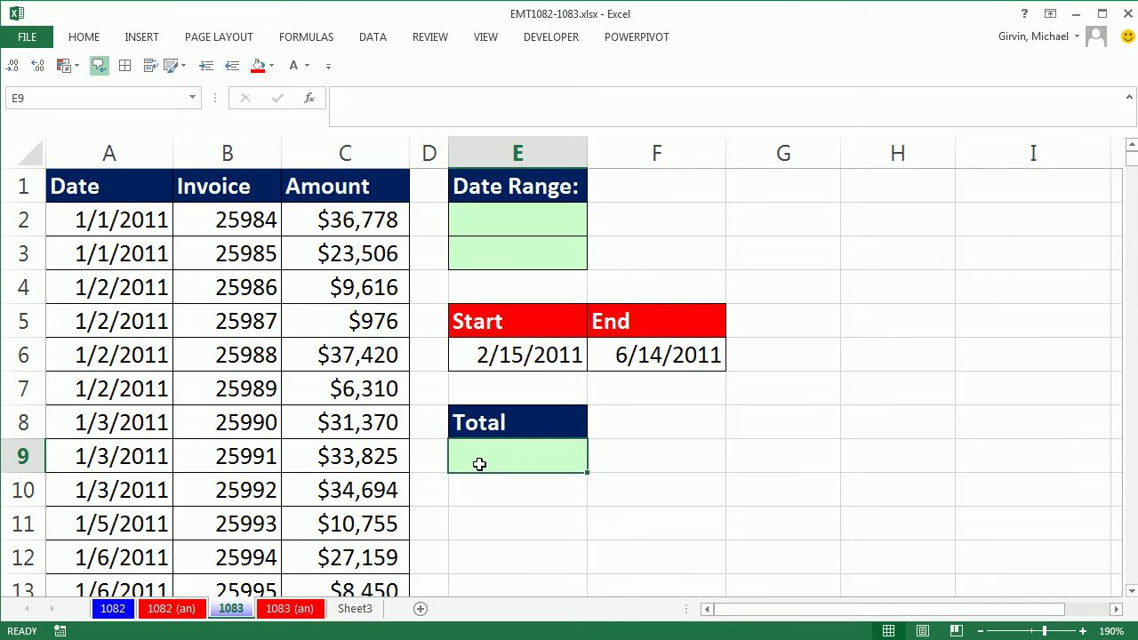
click(491, 215)
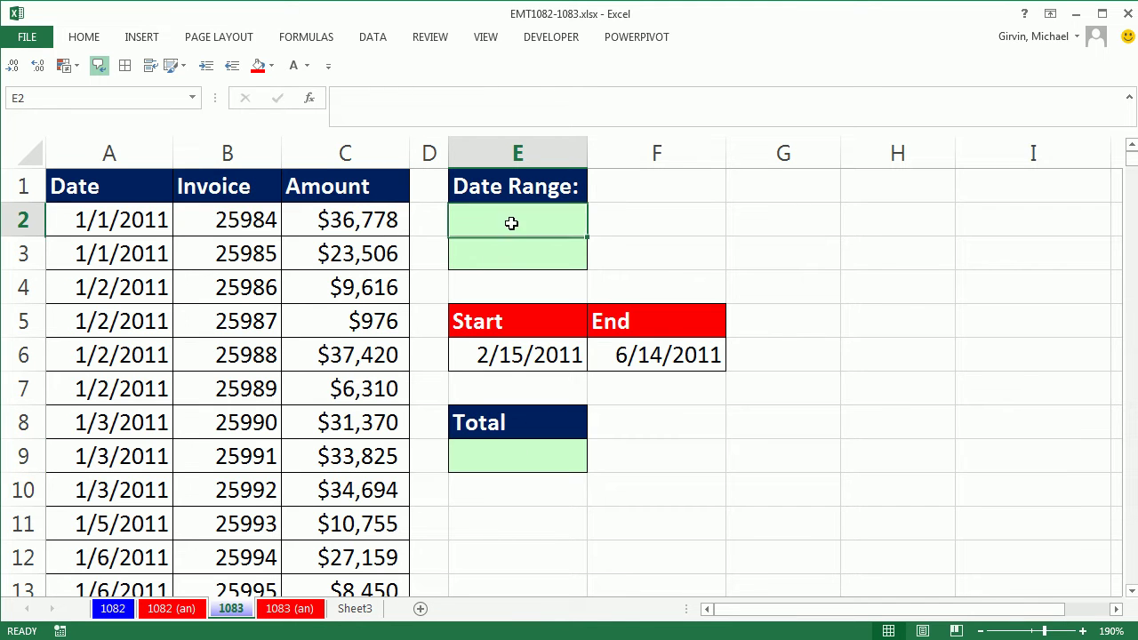
click(119, 225)
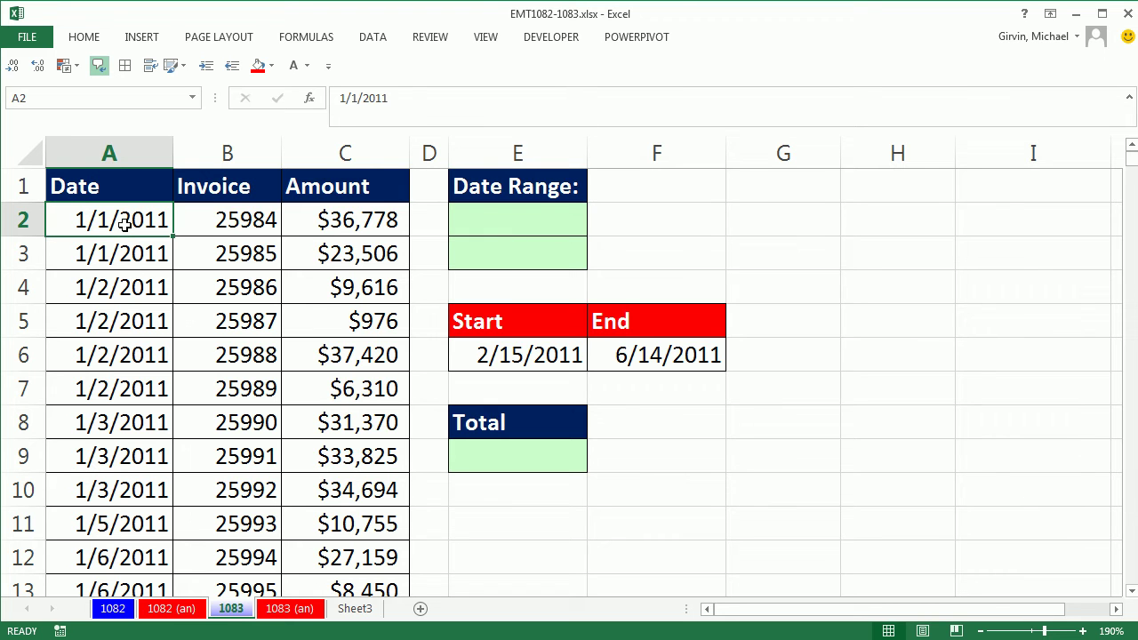
key(ctrl+Down)
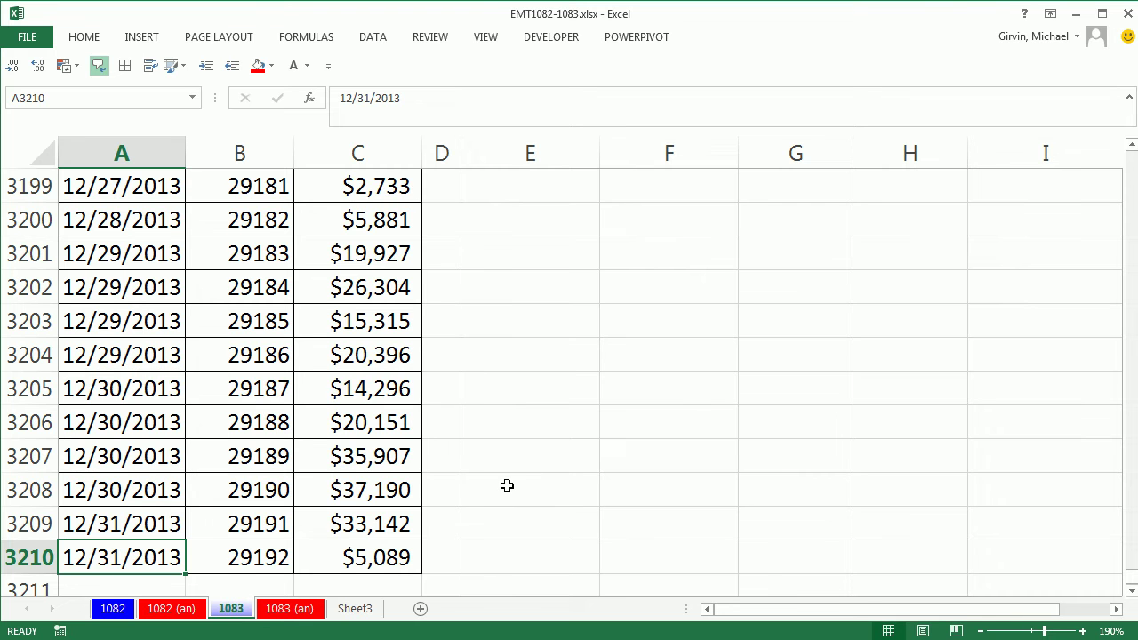
key(ctrl+Up)
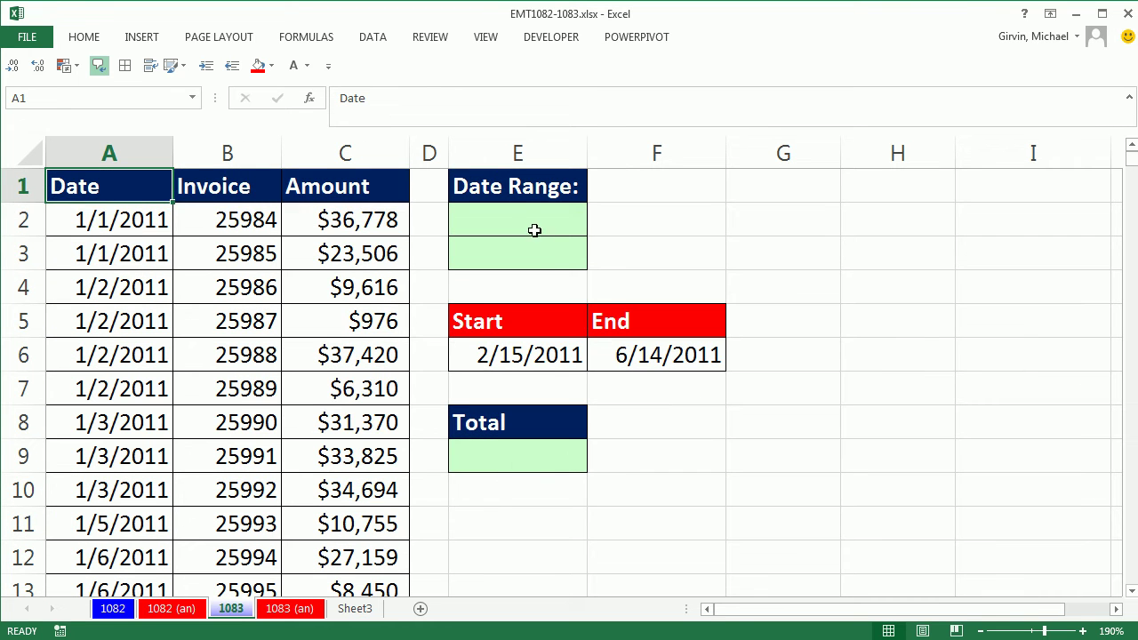
click(534, 224)
text(=mi)
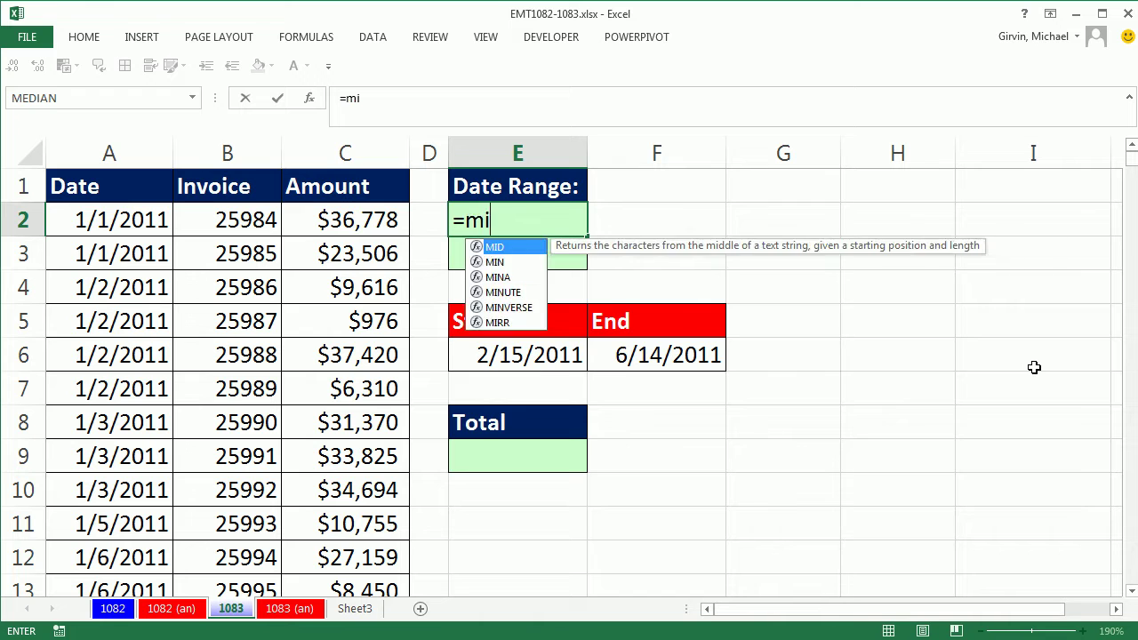
key(Down)
key(Tab)
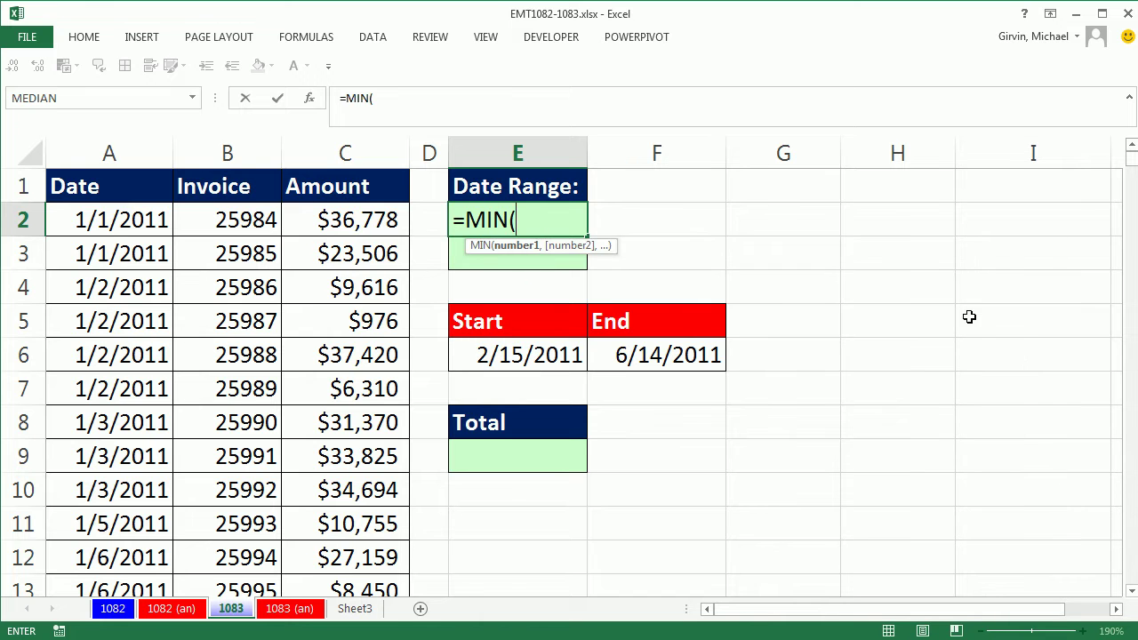
click(67, 217)
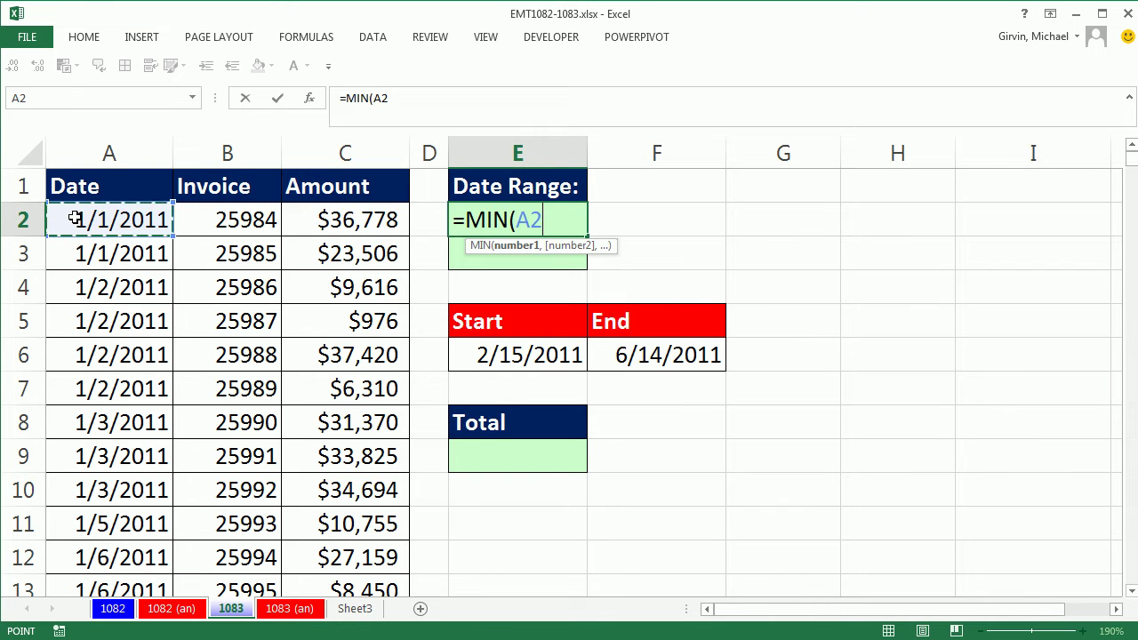
key(ctrl+shift+Down)
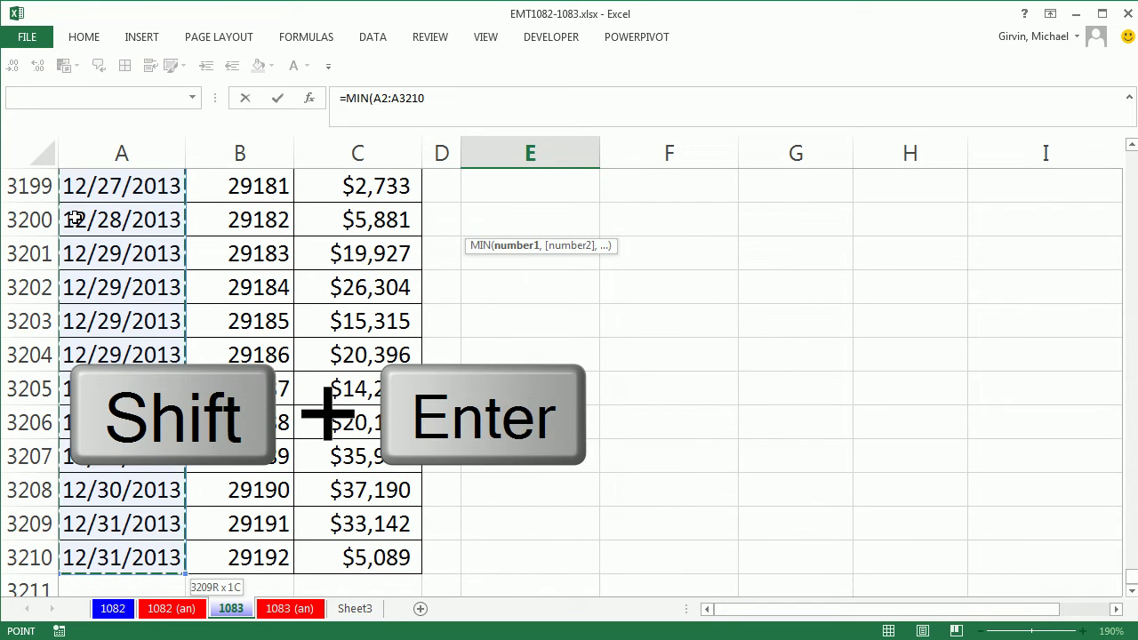
key(shift+Return)
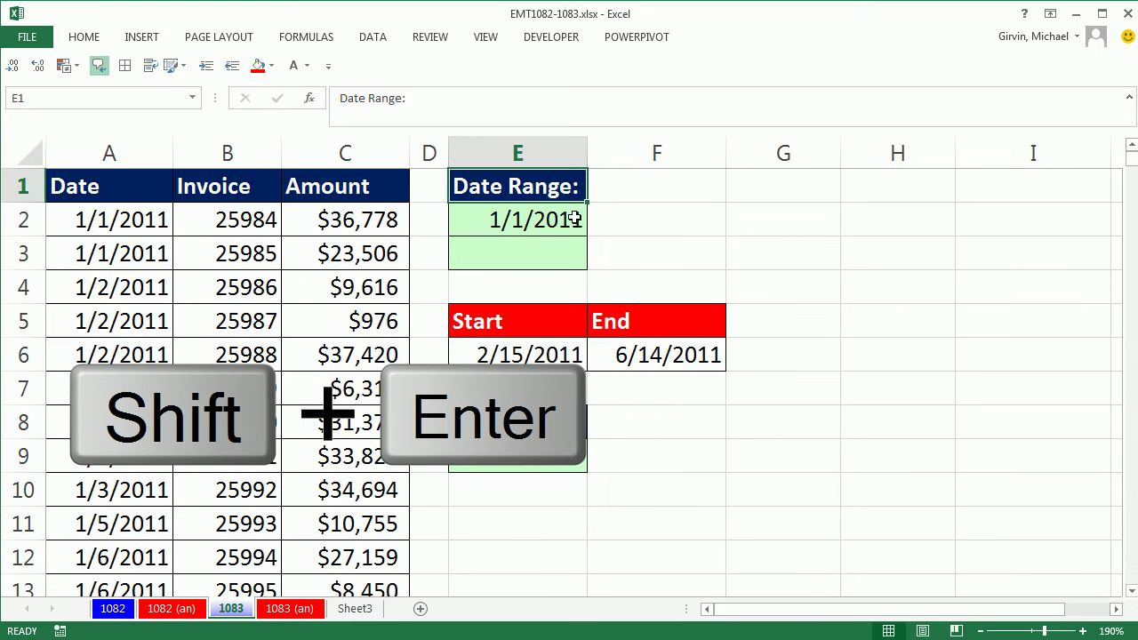
Calculate the latest date of the Date column in E3 with =MAX(A2:A3210).
click(519, 256)
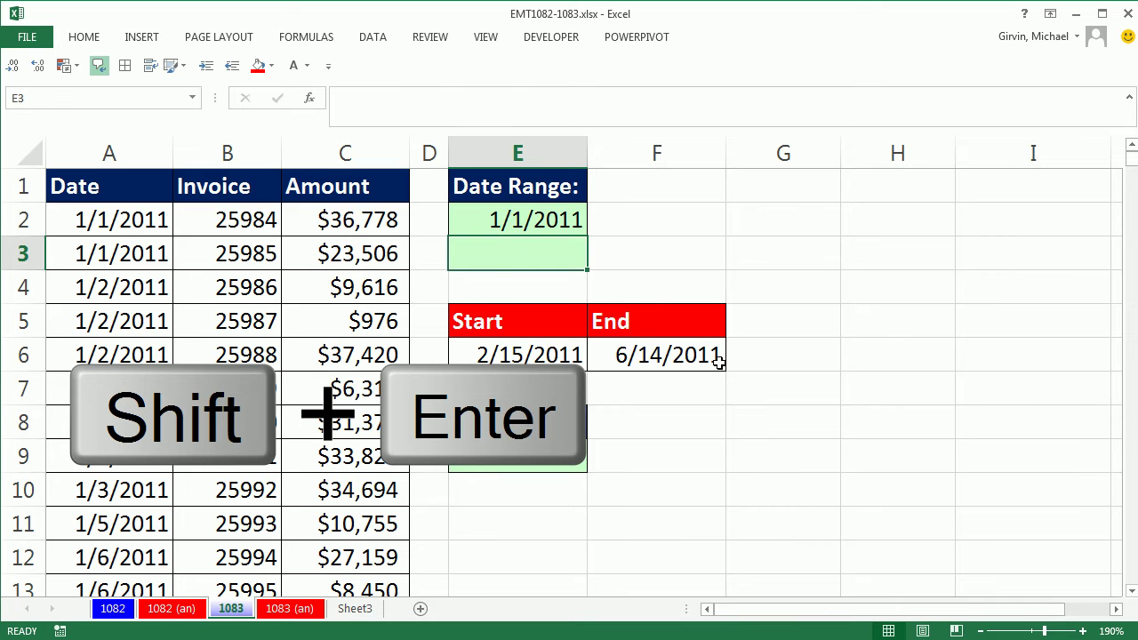
text(=max)
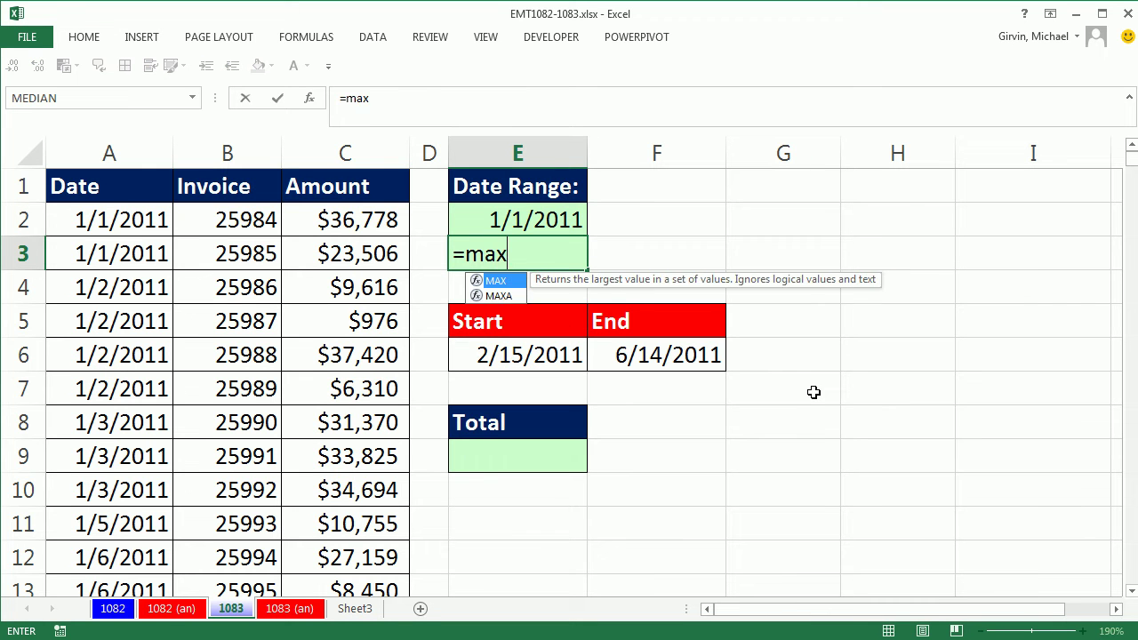
key(Tab)
click(110, 219)
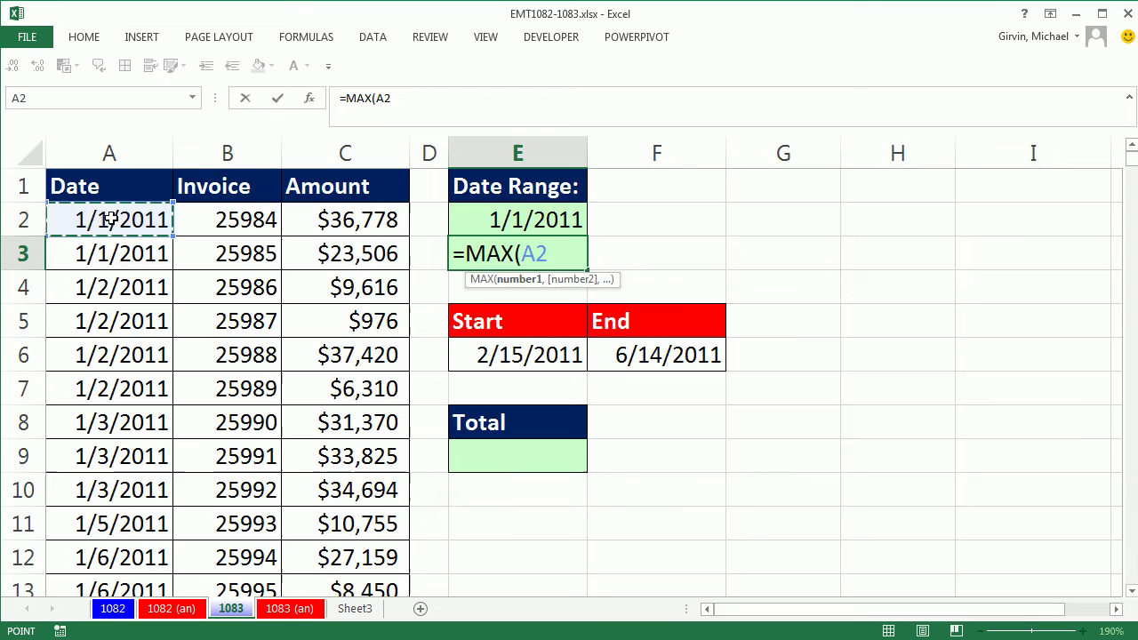
key(ctrl+shift+Down)
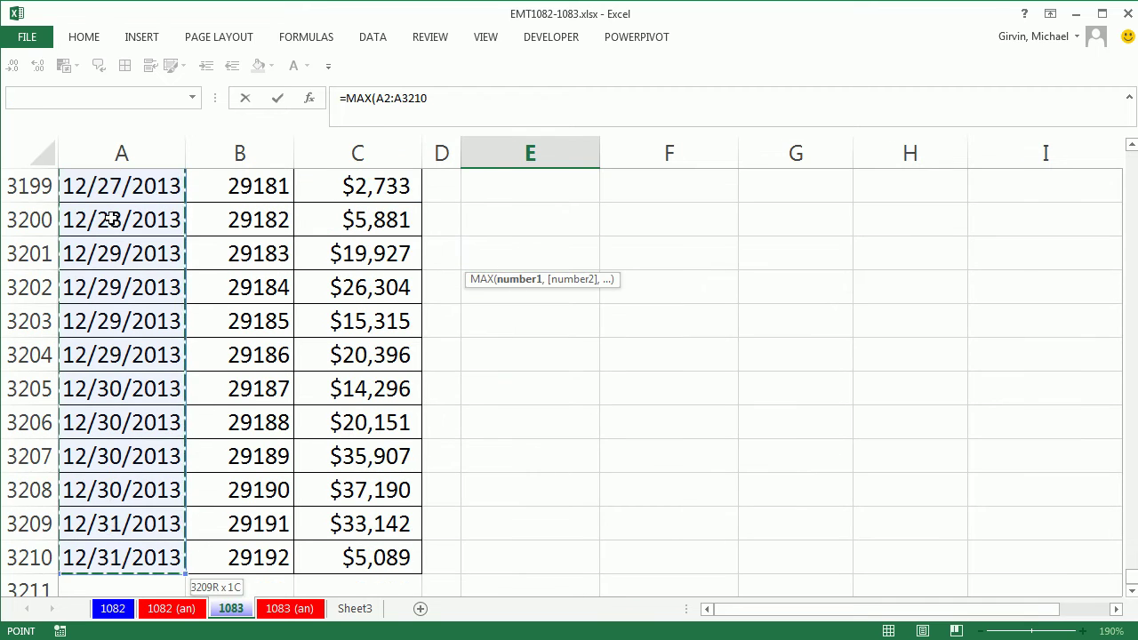
key(Return)
scroll(674, 193, up, 1)
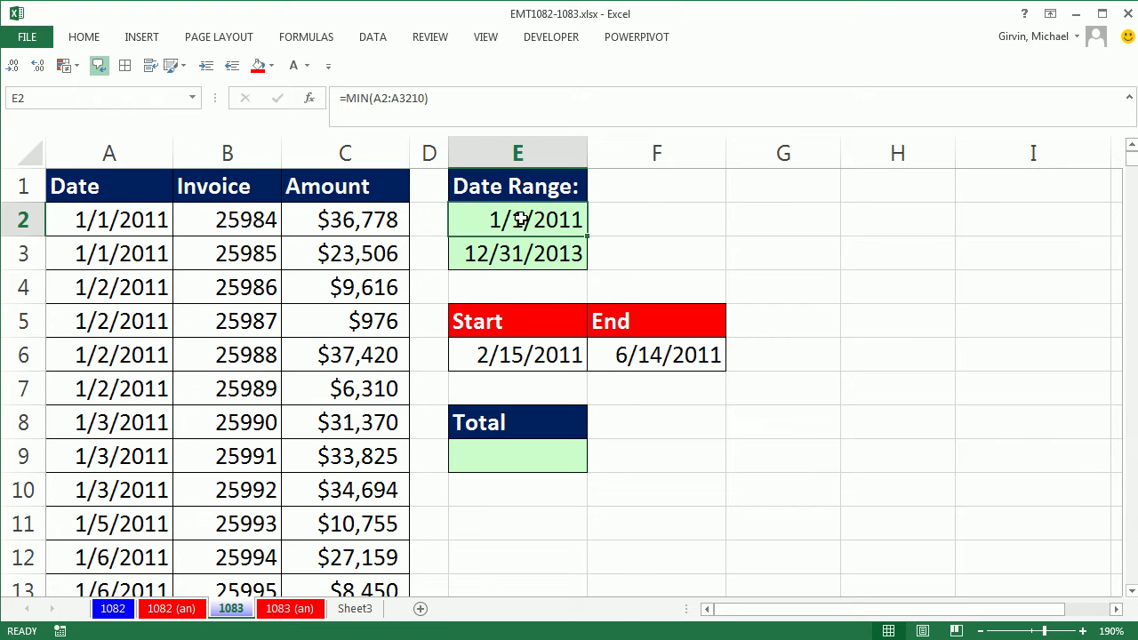
Start a SUMIFS formula in the Total cell E9 with the amounts C2:C3210 as the sum range.
click(510, 455)
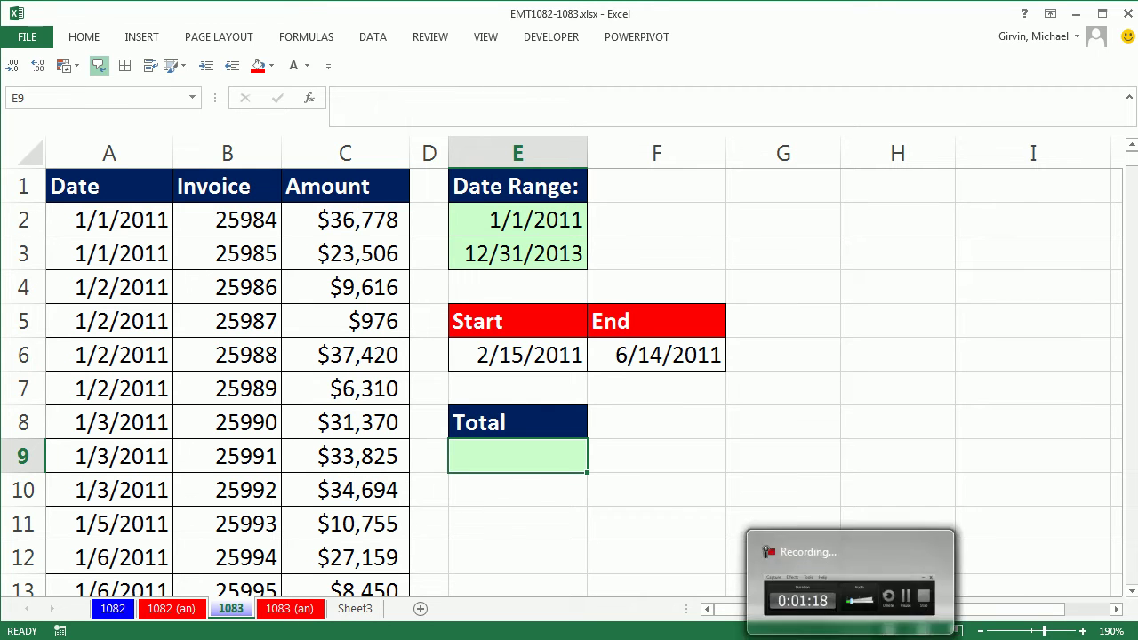
text(=sumifs)
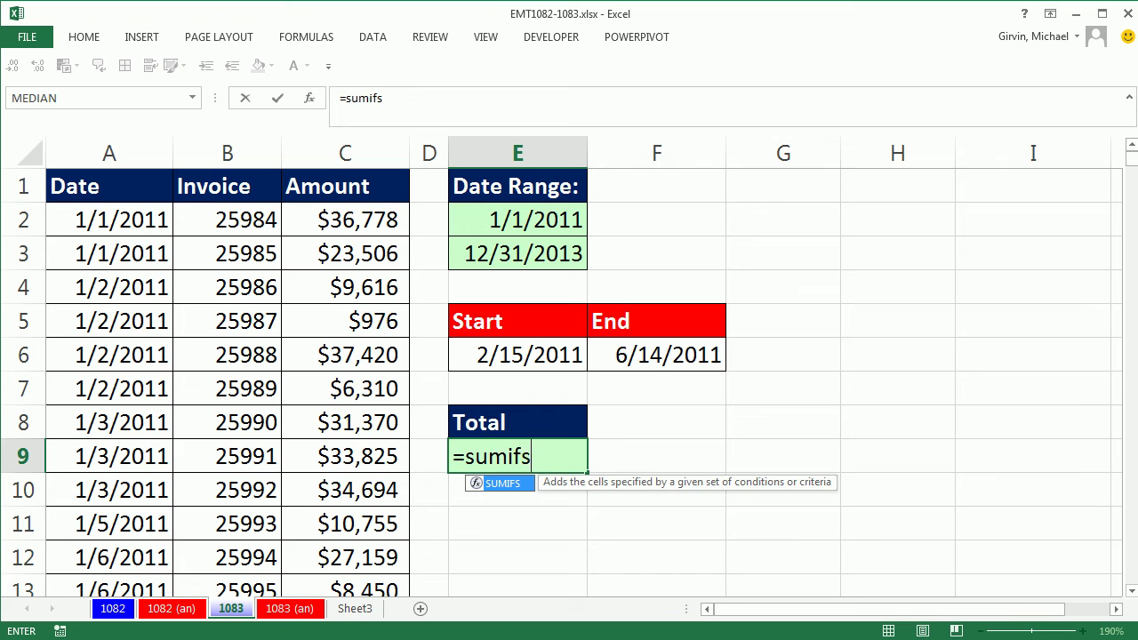
key(Tab)
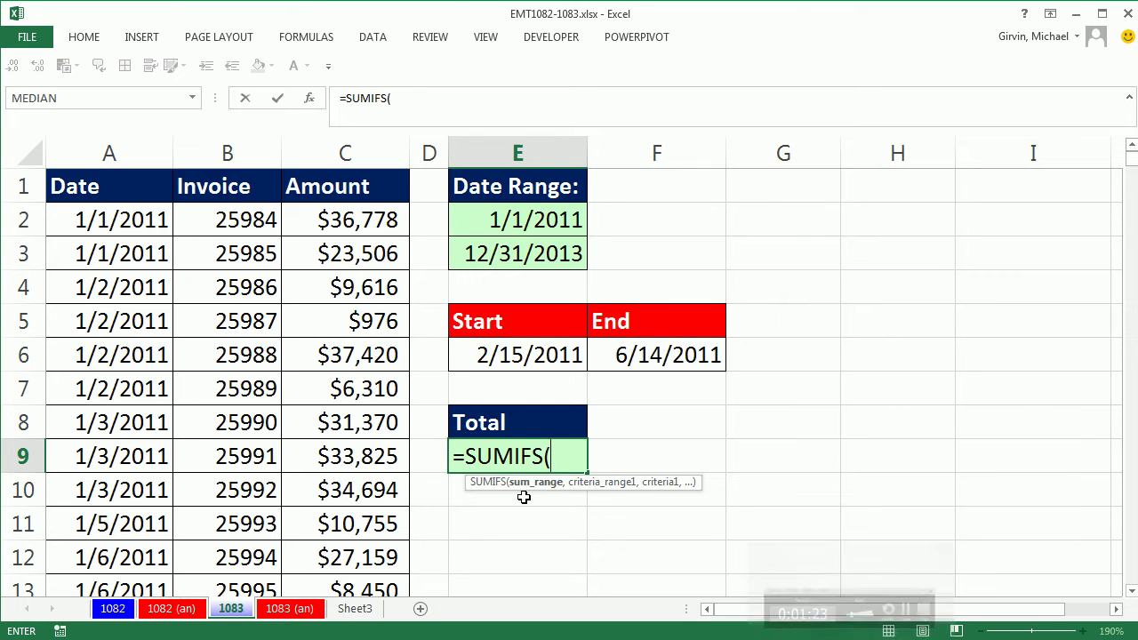
click(363, 226)
key(ctrl+shift+Down)
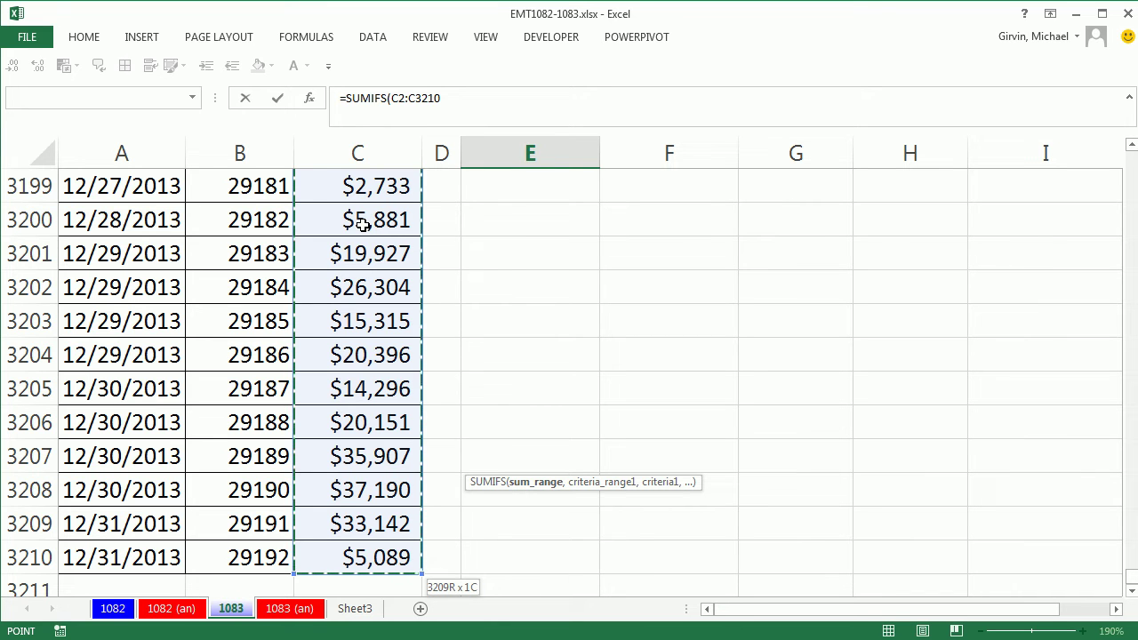
key(ctrl+BackSpace)
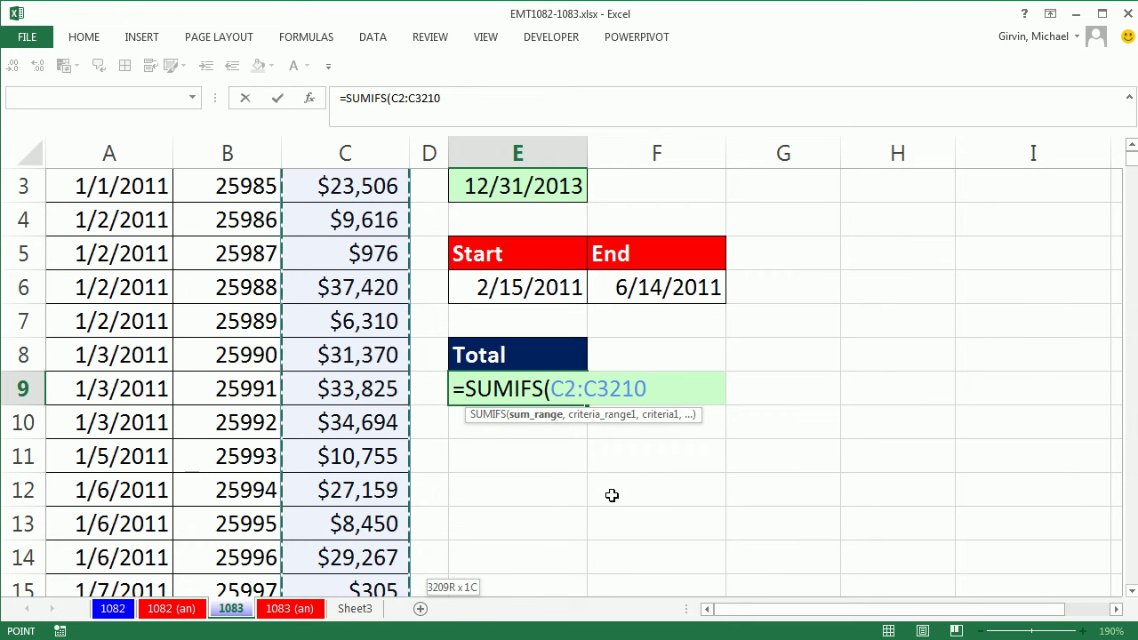
text(,)
scroll(610, 498, up, 1)
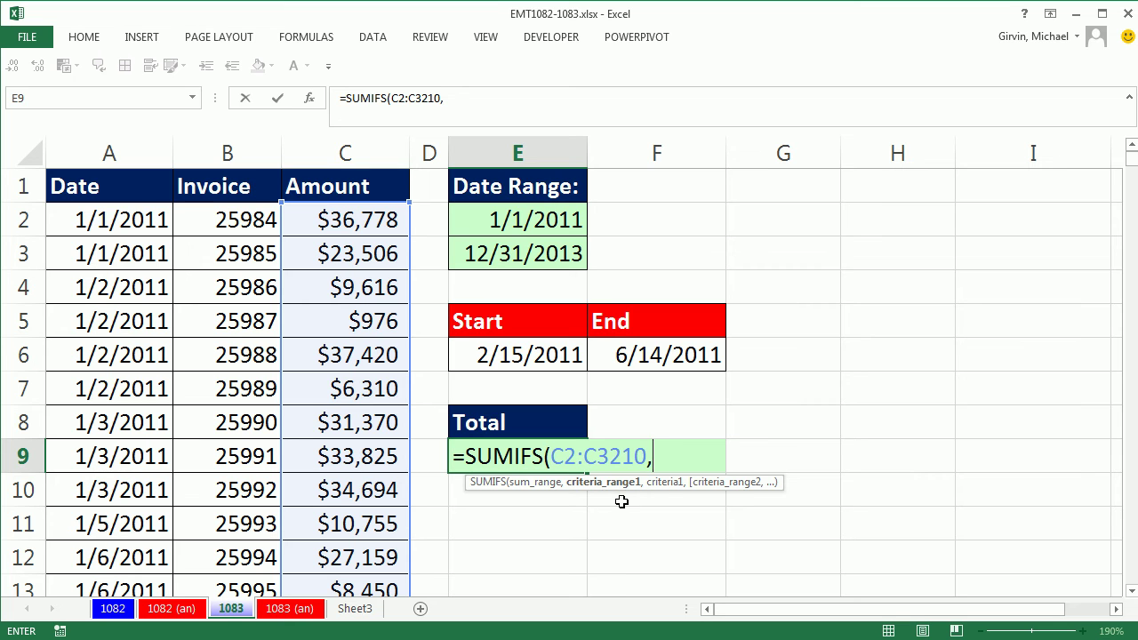
Add the first SUMIFS condition, using A2:A3210 as the criteria range and ">="&E6 as the criterion for the start date.
click(90, 224)
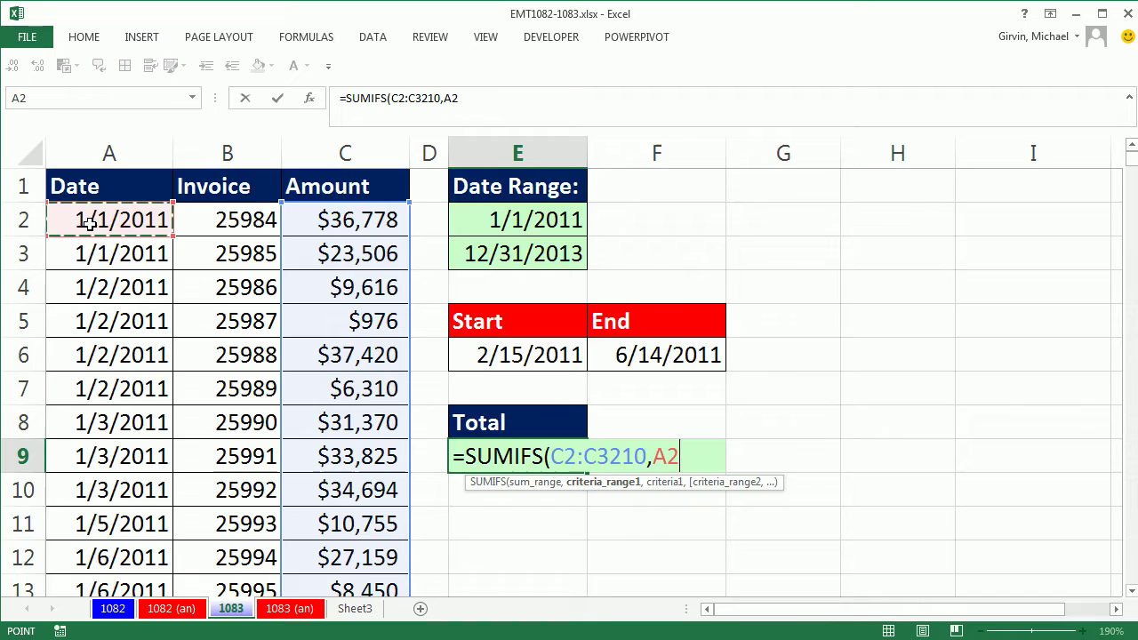
key(ctrl+shift+Down)
key(ctrl+BackSpace)
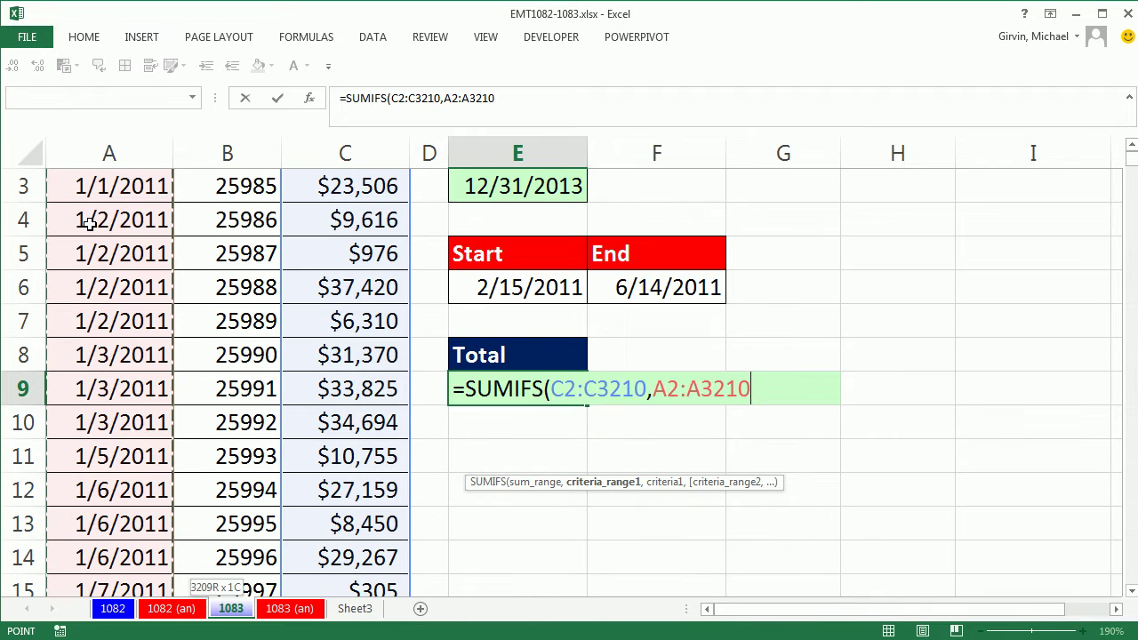
text(,)
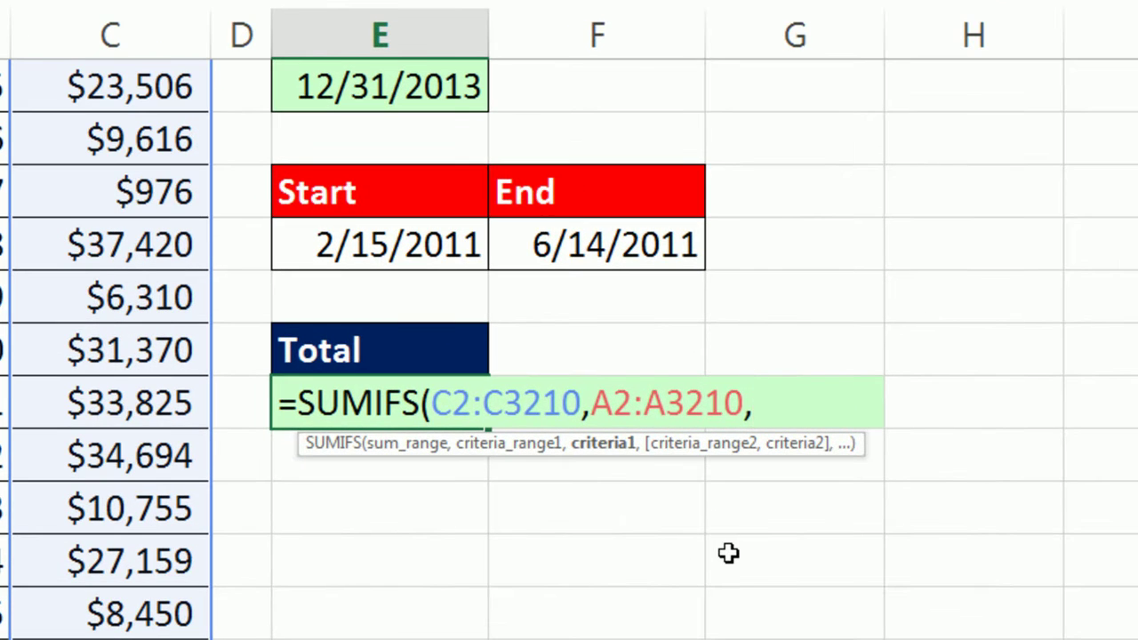
text(">=)
text(")
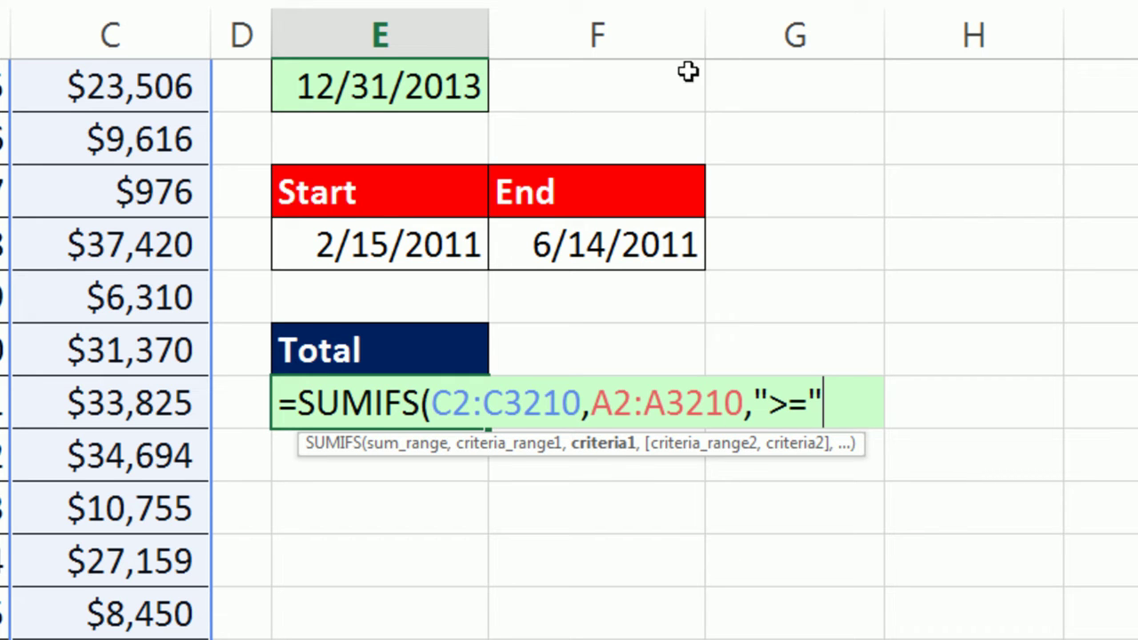
key(shift+7)
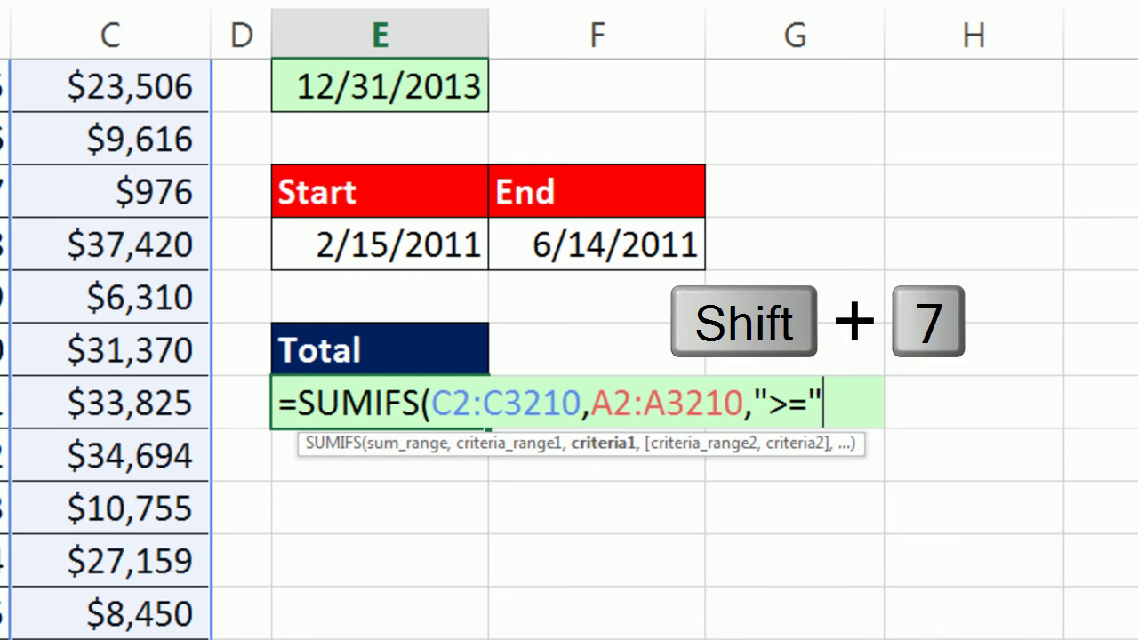
text(&)
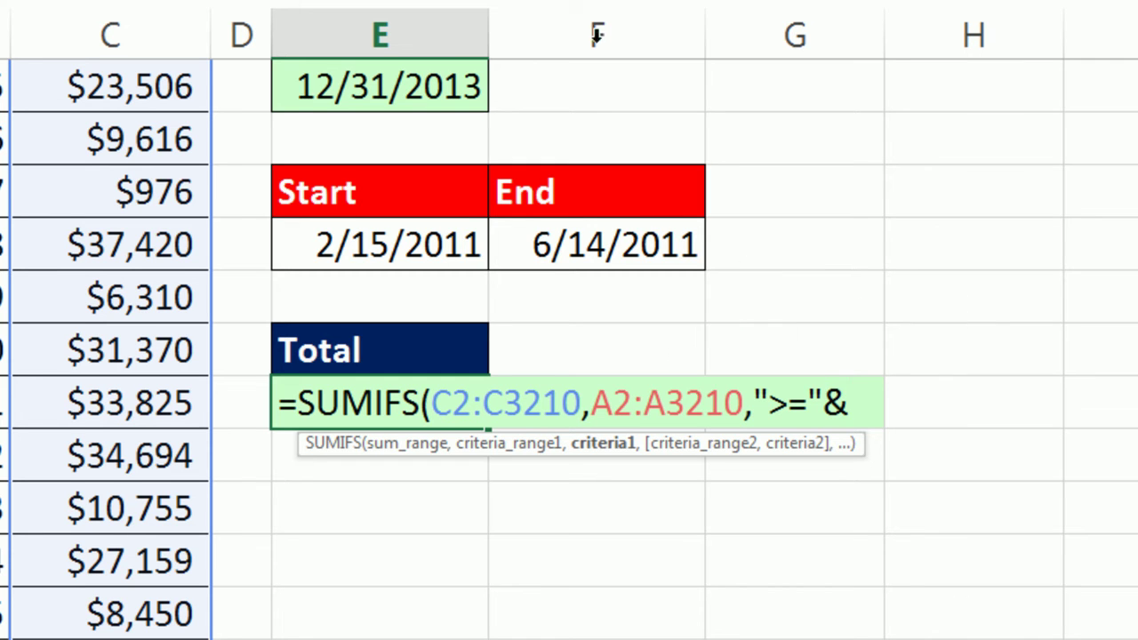
click(405, 255)
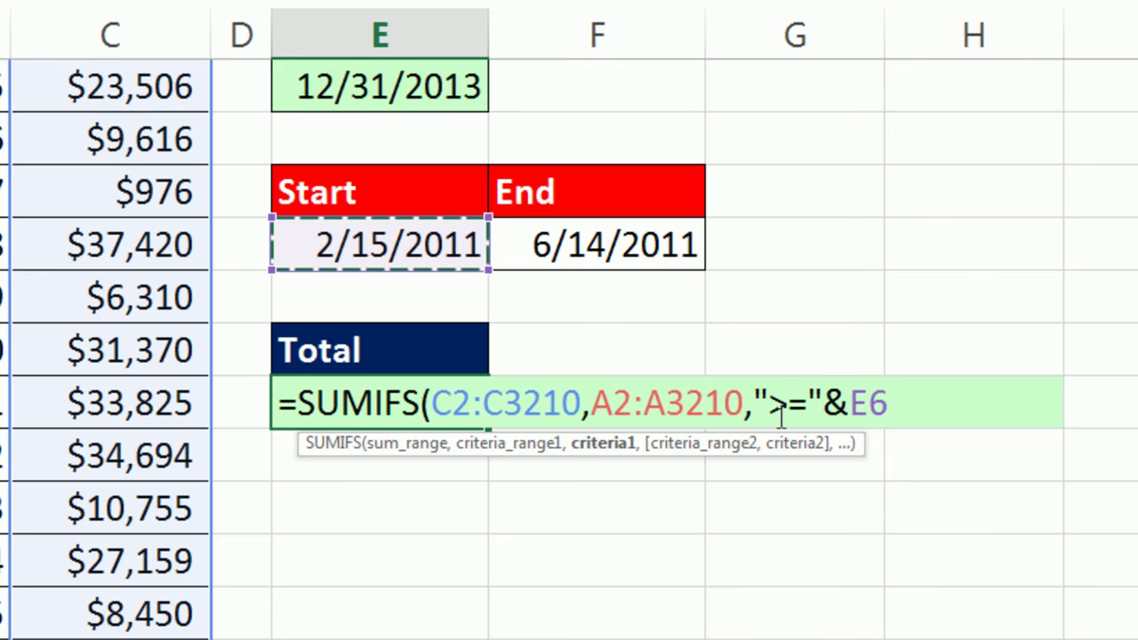
Evaluate the ">="&E6 criterion inside the SUMIFS formula to inspect it, and undo the evaluation.
drag(753, 404, 938, 414)
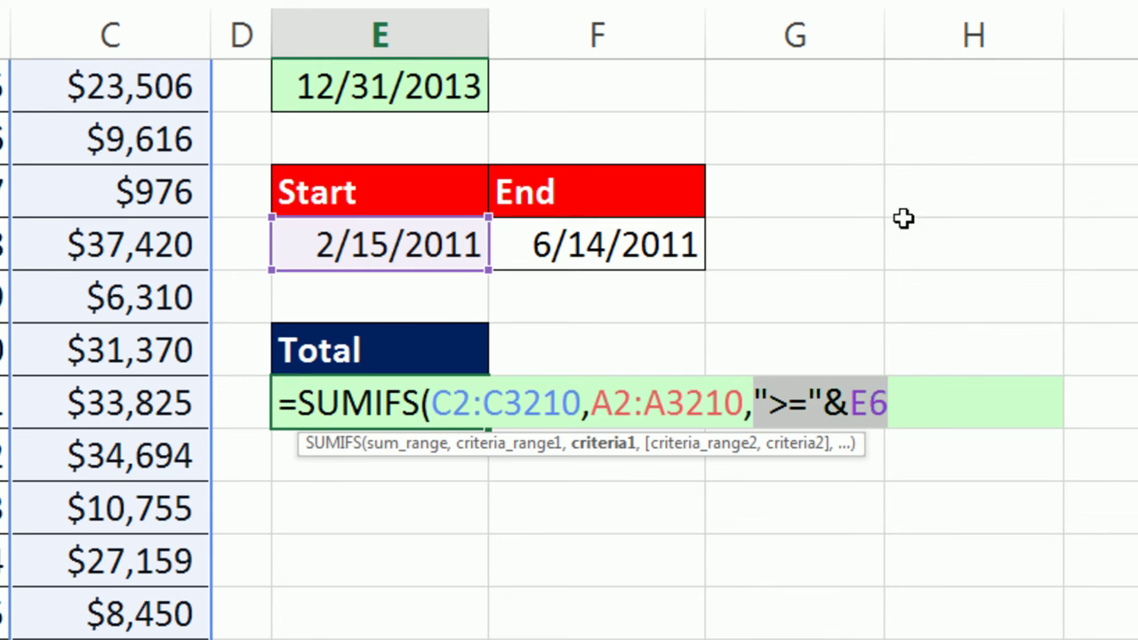
key(F9)
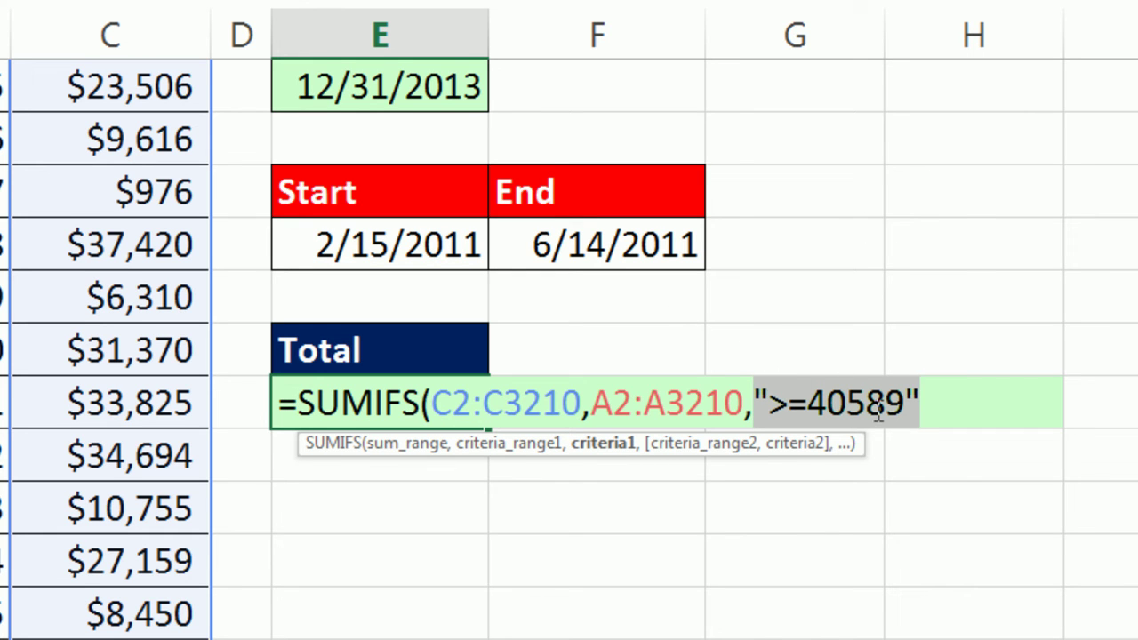
key(ctrl+z)
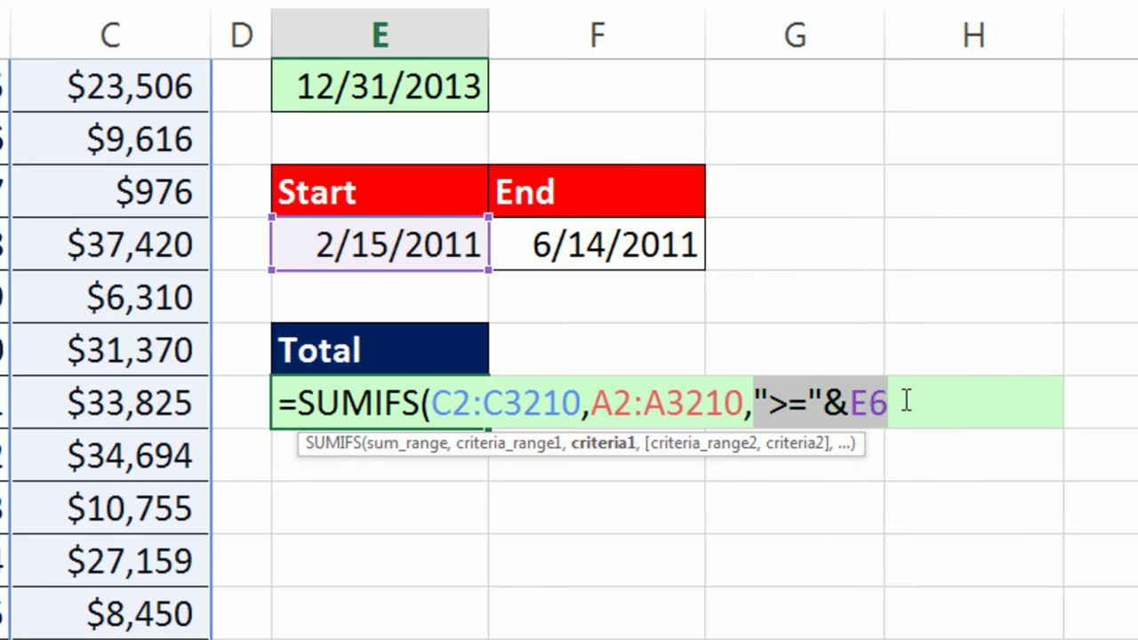
click(907, 402)
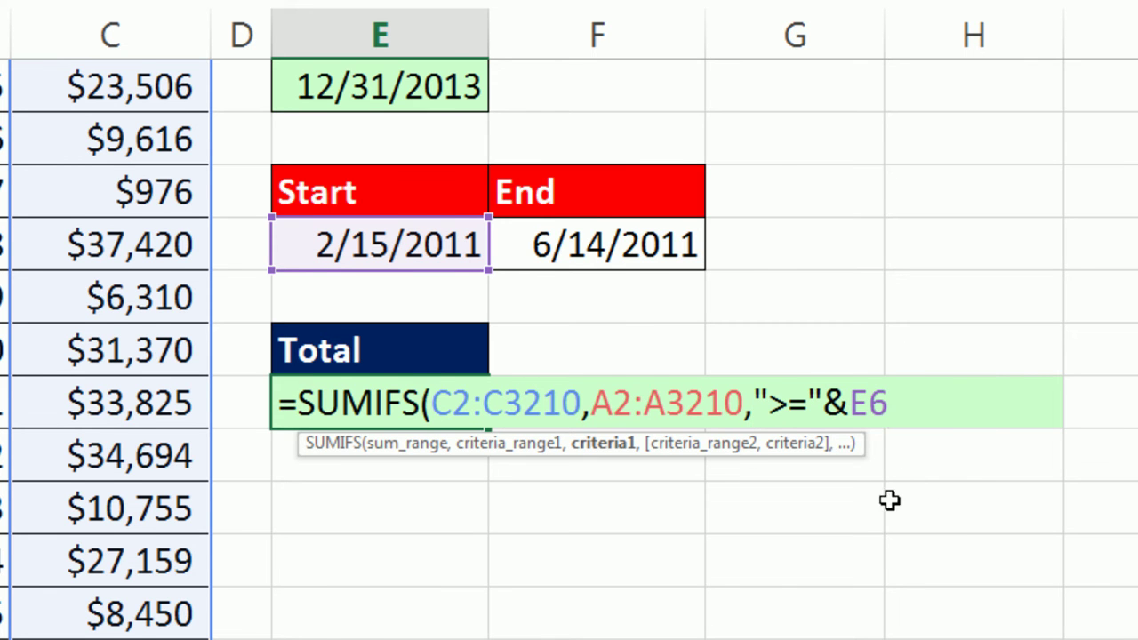
Complete the SUMIFS formula in E9 with a second condition, using A2:A3210 as the criteria range and "<="&F6 as the criterion.
text(,)
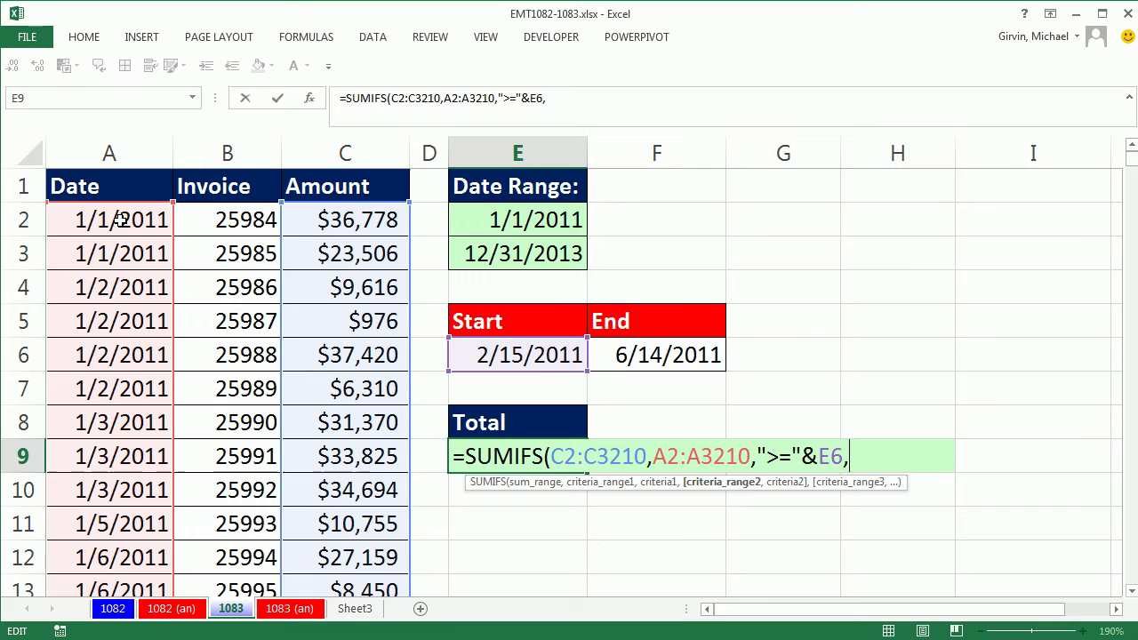
click(122, 219)
key(ctrl+shift+Down)
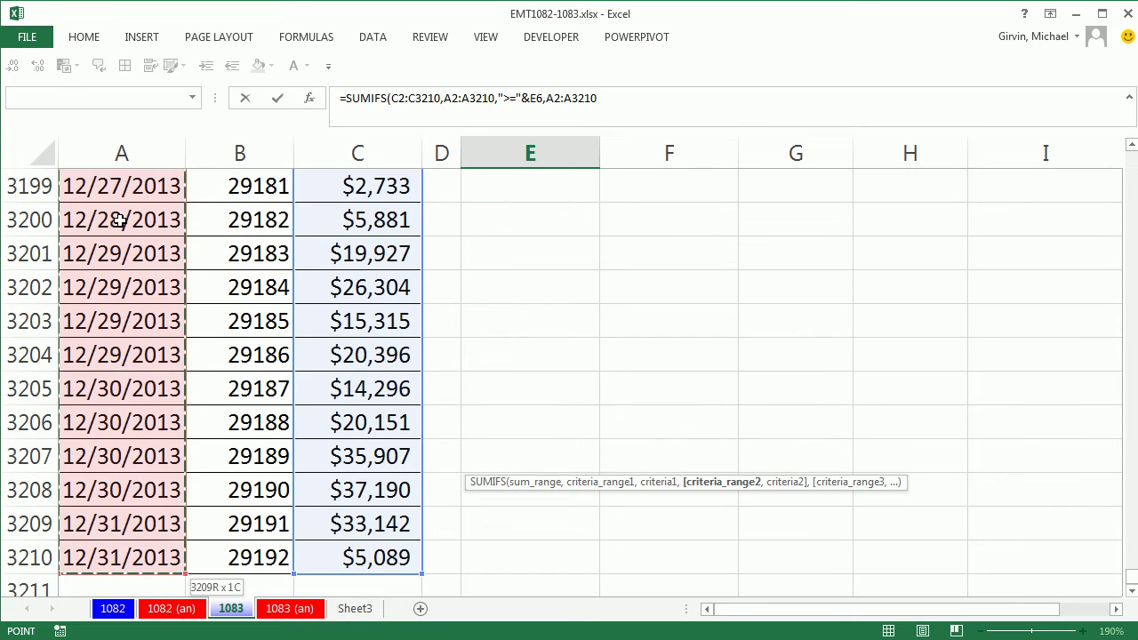
key(ctrl+BackSpace)
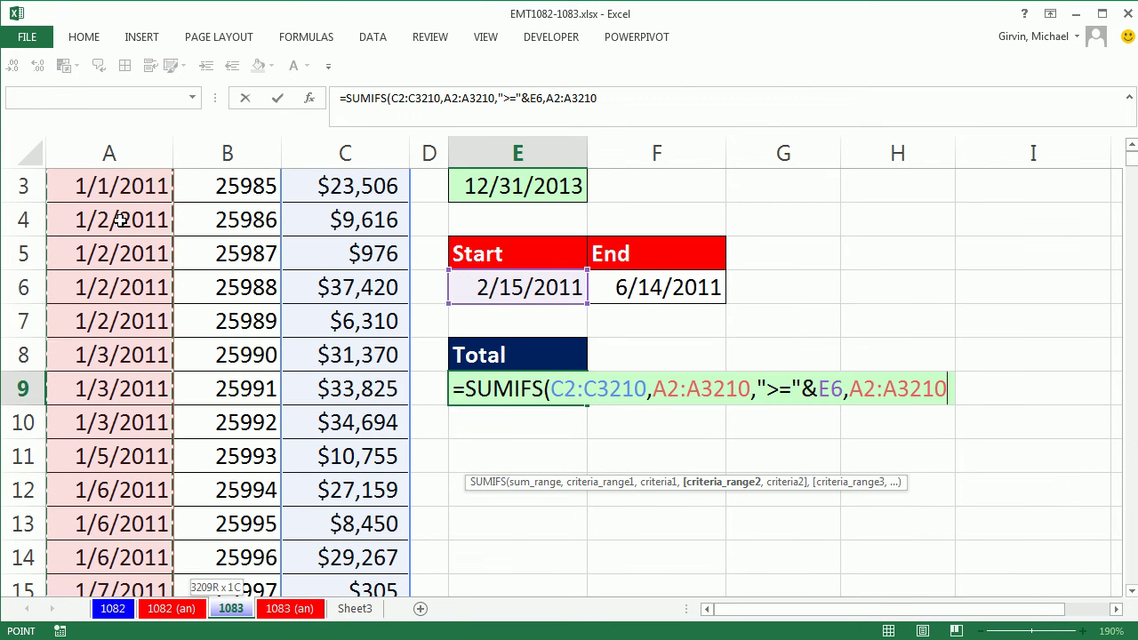
text(,)
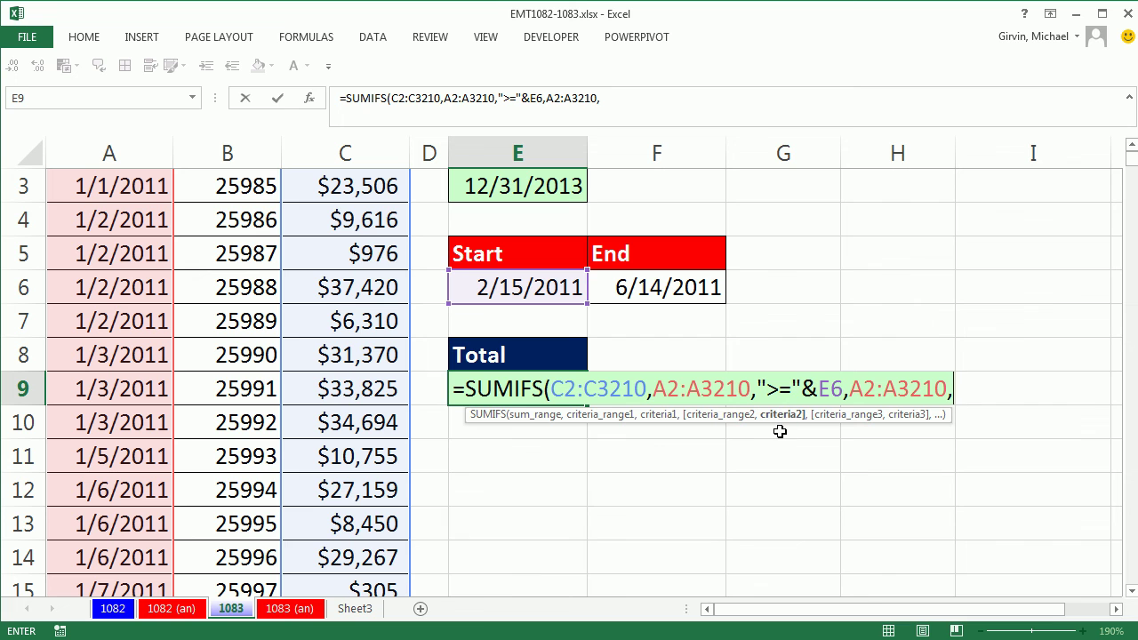
text("<=)
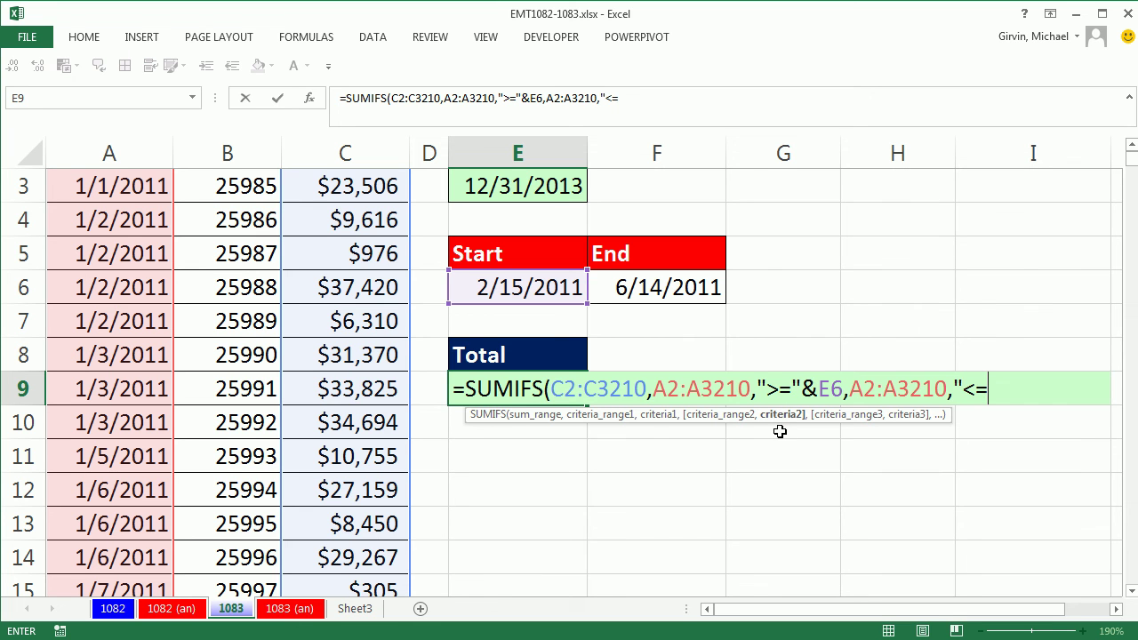
text("&)
click(657, 287)
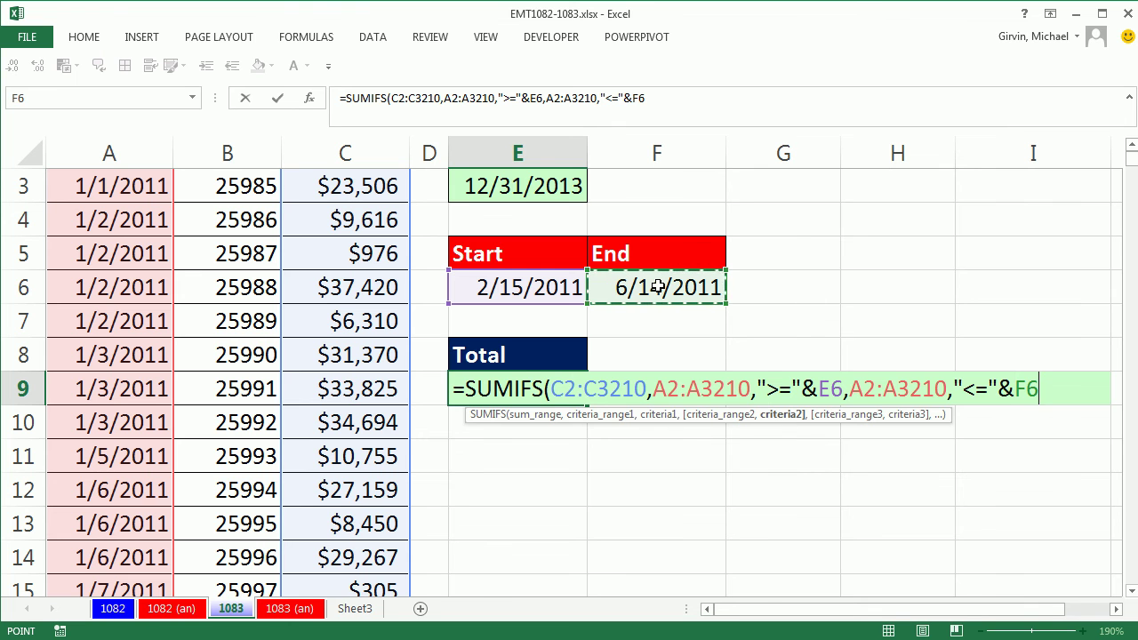
key(ctrl+Return)
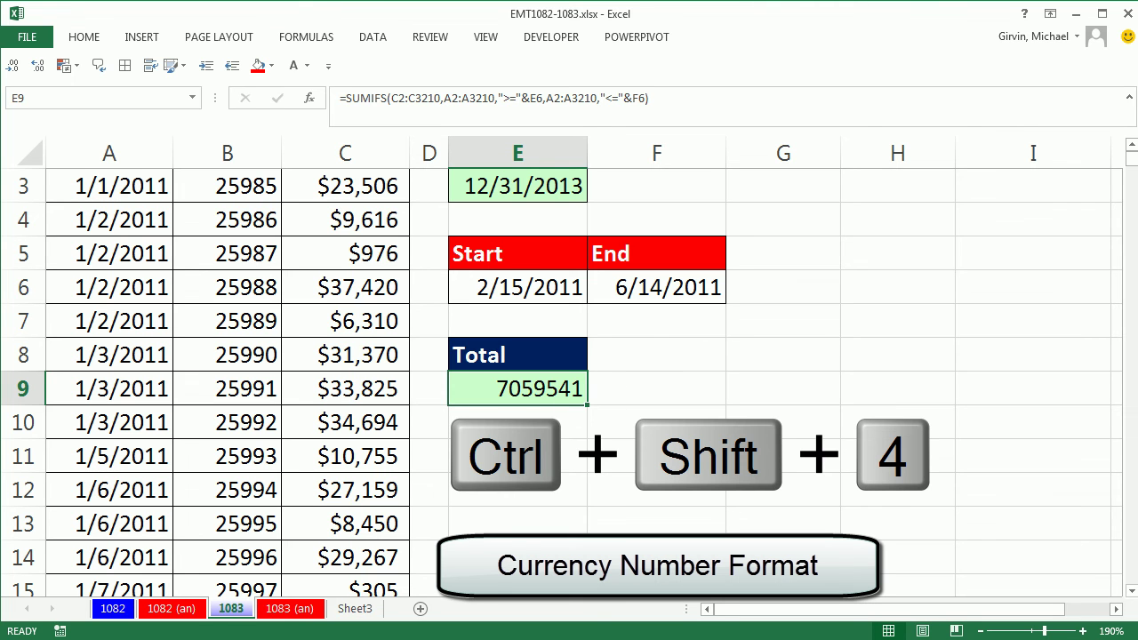
Apply the Currency number format to the total in E9 and widen column E to fit it.
key(ctrl+shift+4)
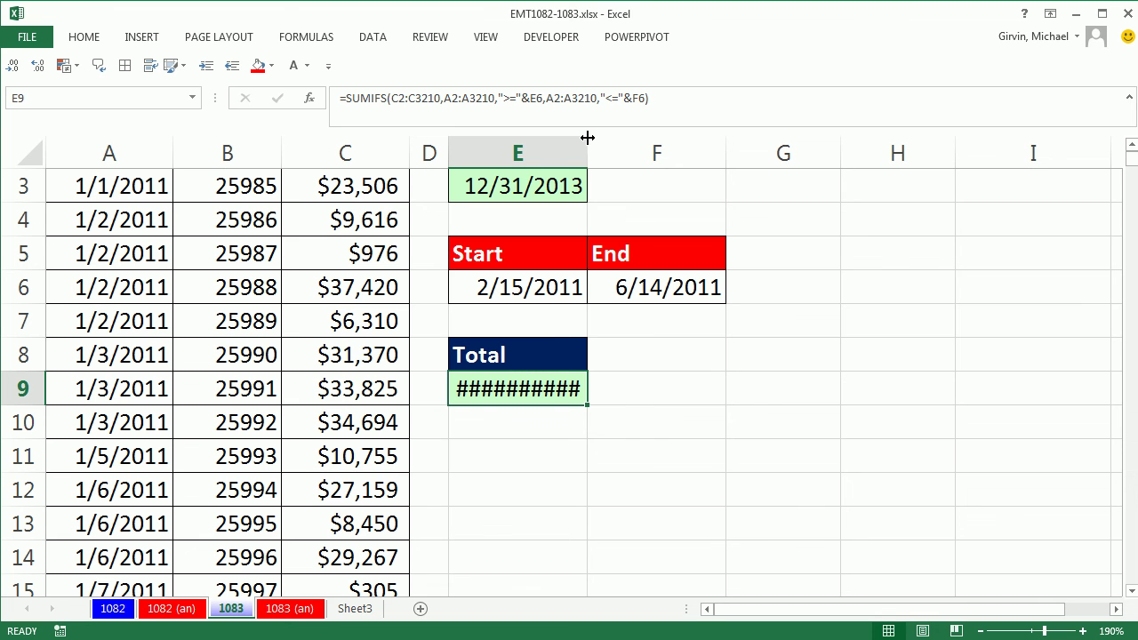
drag(588, 137, 645, 142)
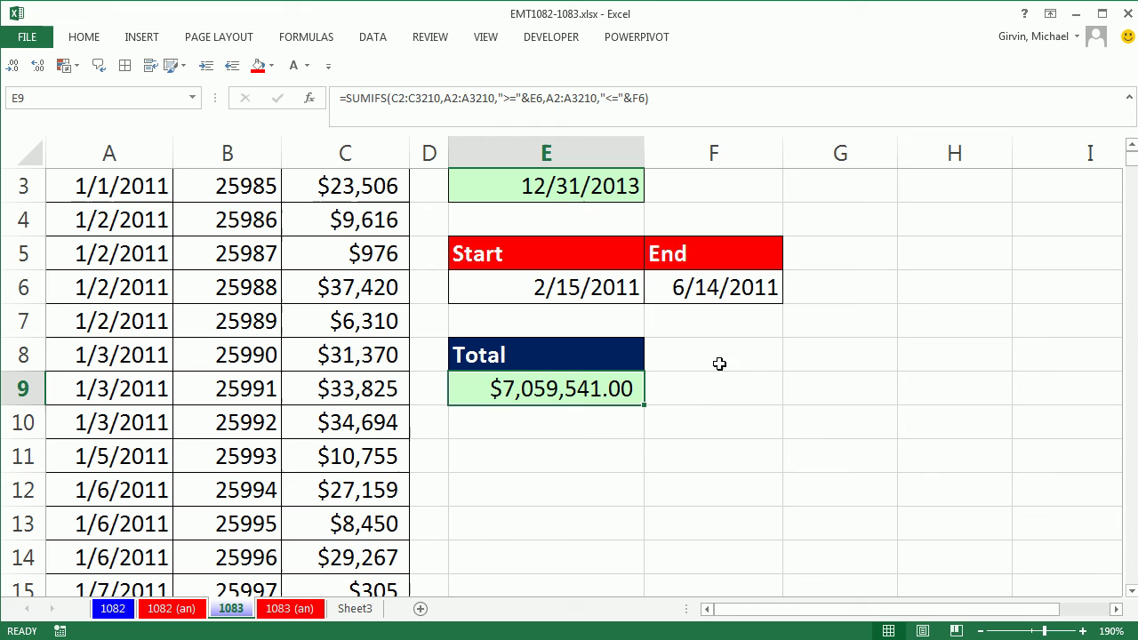
Change the month of the Start date in E6 so that it reads 1/15/2011.
double_click(531, 284)
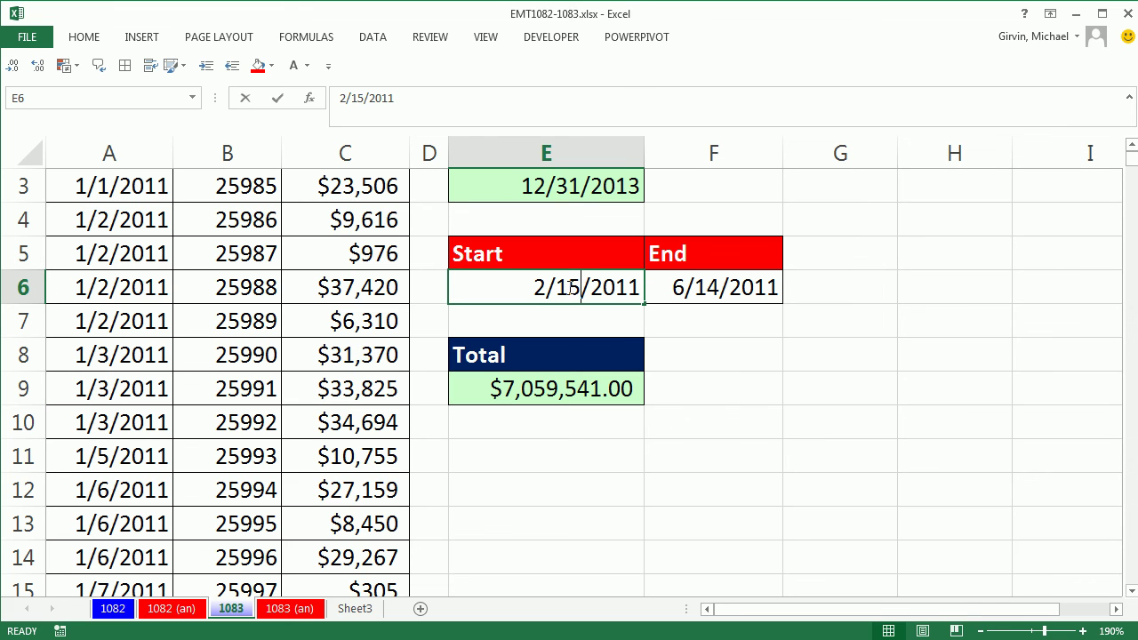
mouse_move(525, 282)
mouse_down()
mouse_move(555, 279)
mouse_move(531, 284)
mouse_move(545, 288)
mouse_up()
text(1)
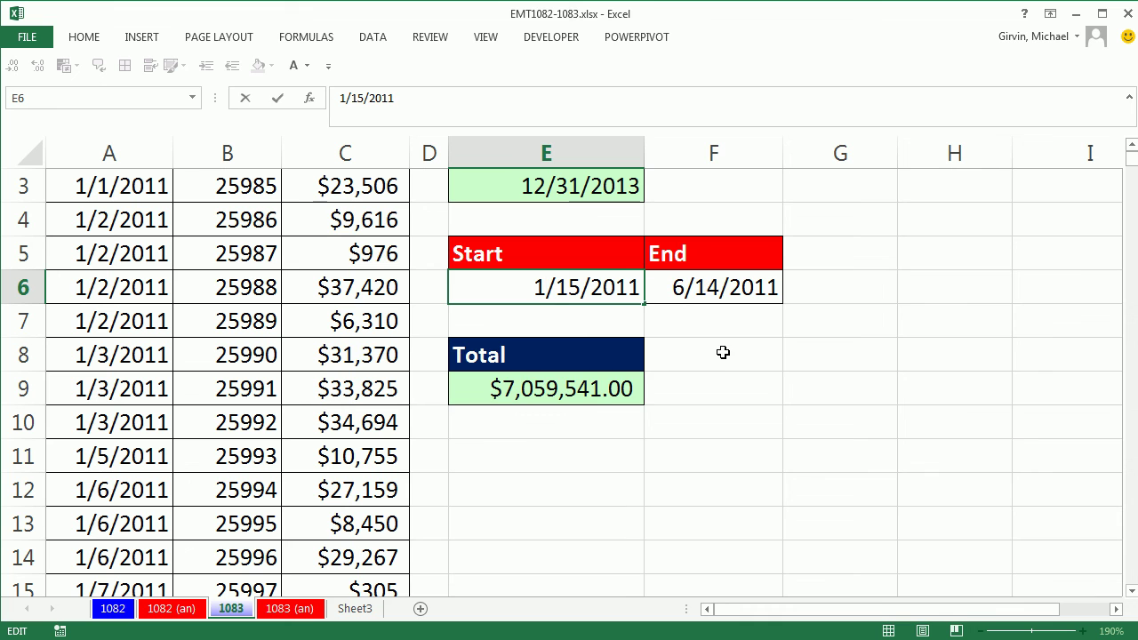
key(ctrl+Return)
Inspect the EDATE formula behind the End date in F6, leaving the formula as it is.
click(714, 286)
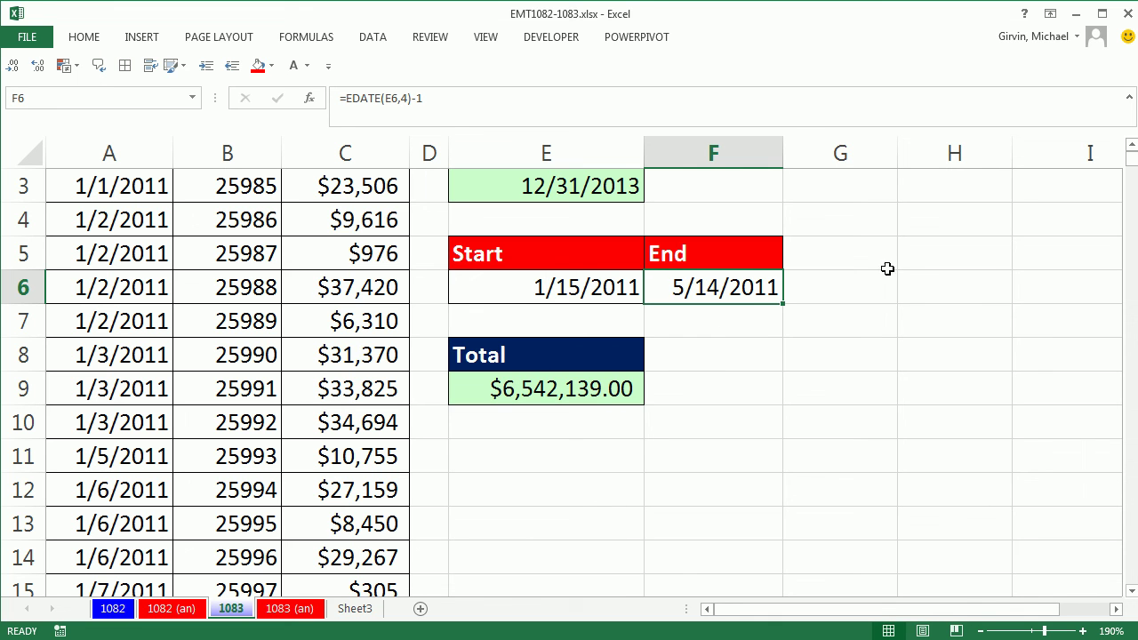
double_click(736, 287)
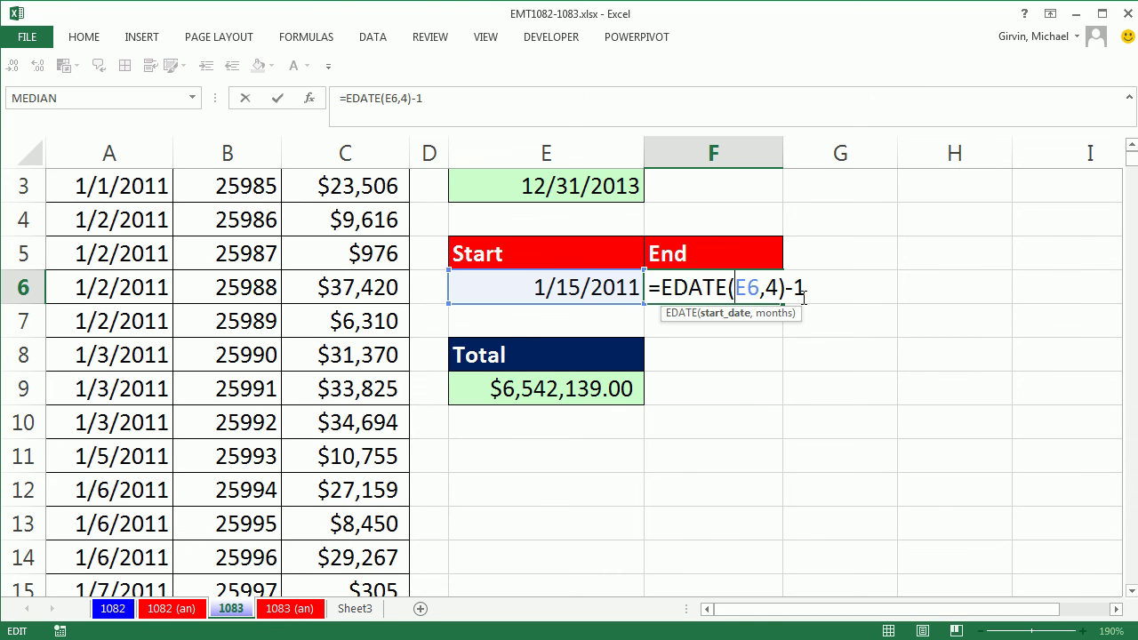
key(Return)
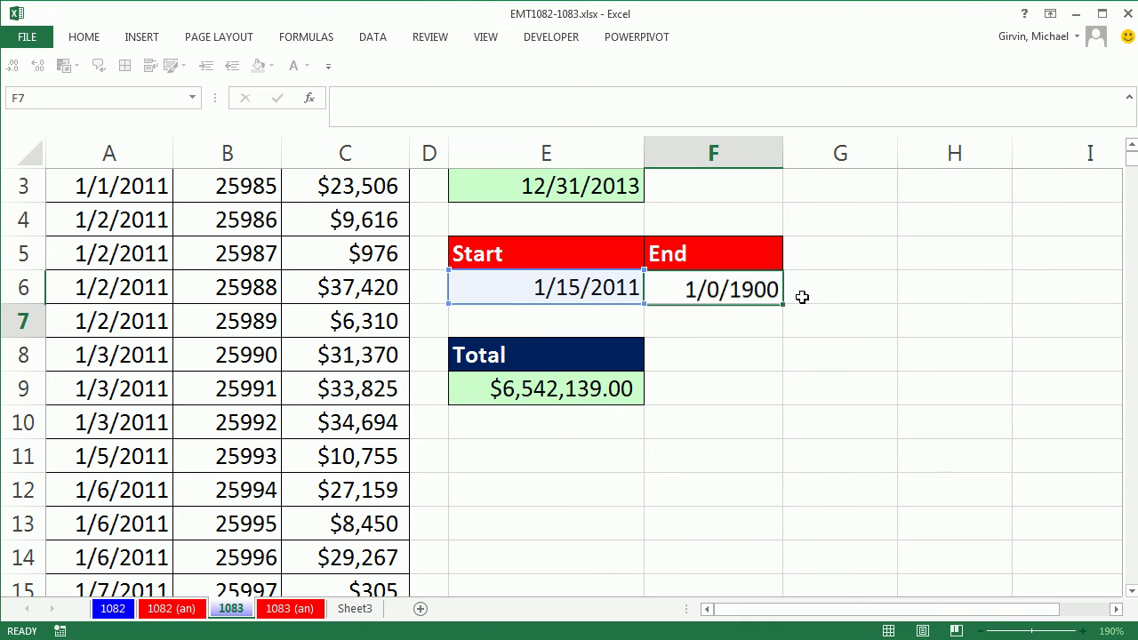
Set the Start date in E6 to 11/15/2011 to test the total with another period.
double_click(531, 289)
drag(531, 289, 548, 292)
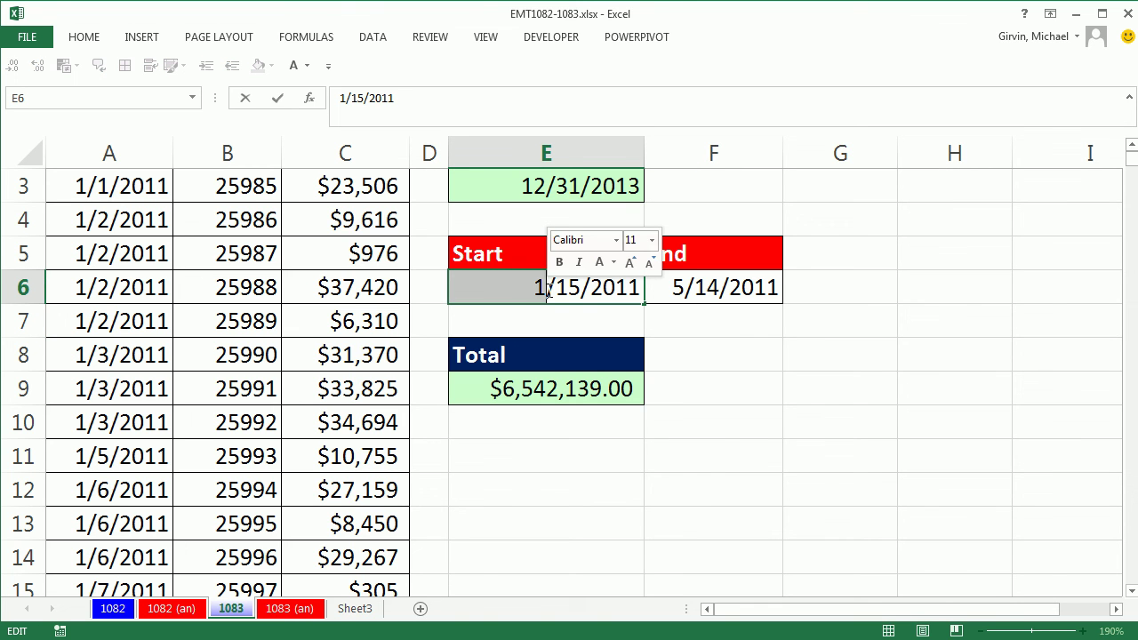
text(11)
key(ctrl+Return)
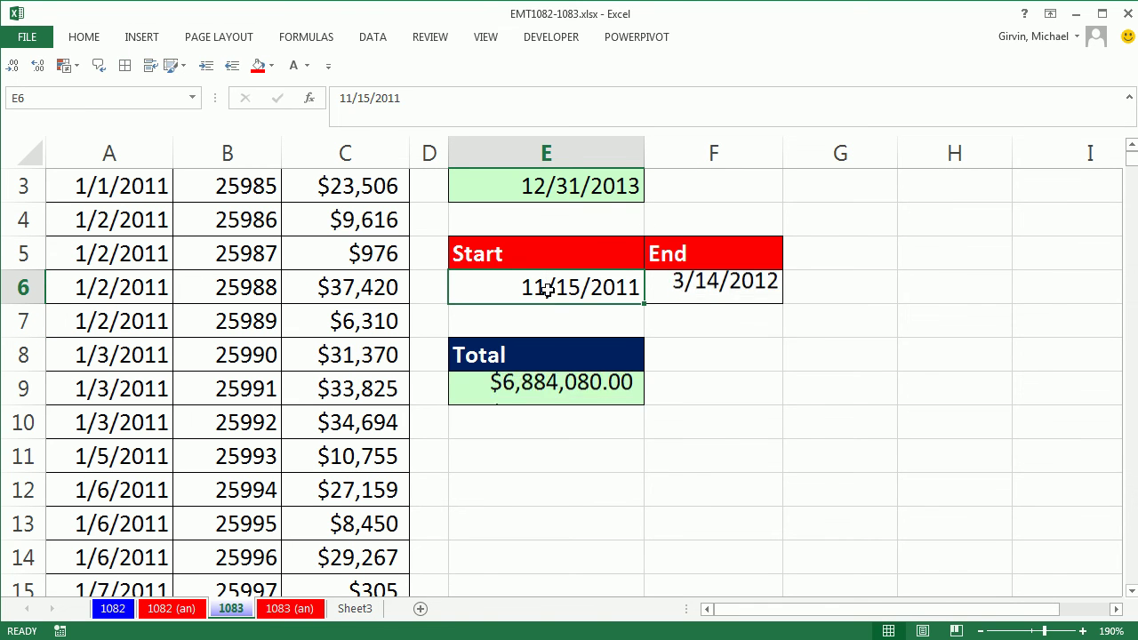